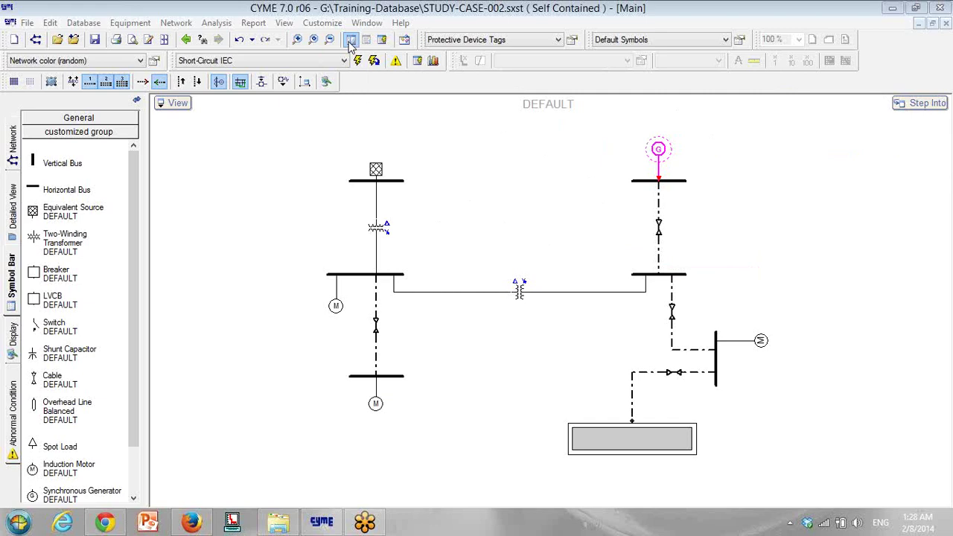
# Step: Hide the equipment symbol bar so the STUDY-CASE-002 one-line diagram fills the window
pyautogui.click(351, 40)
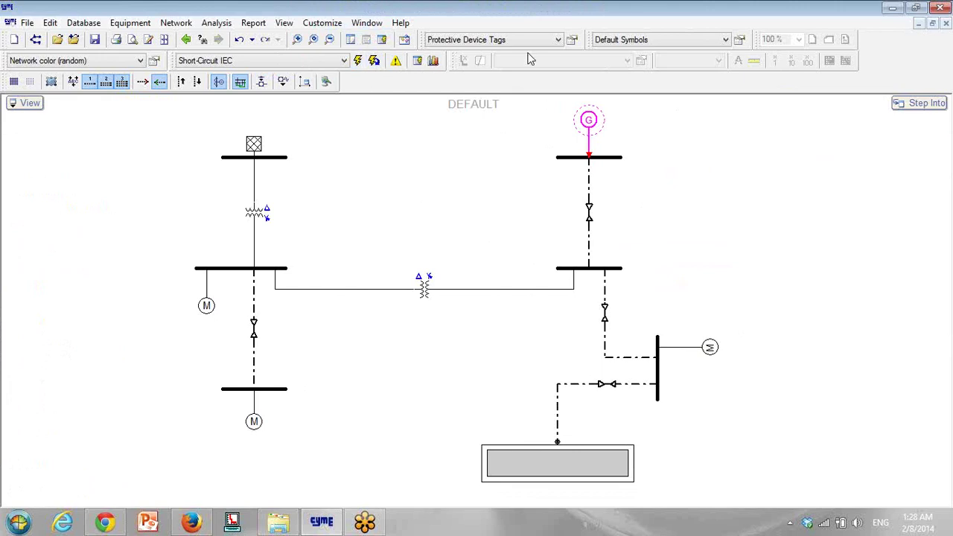
pyautogui.click(29, 104)
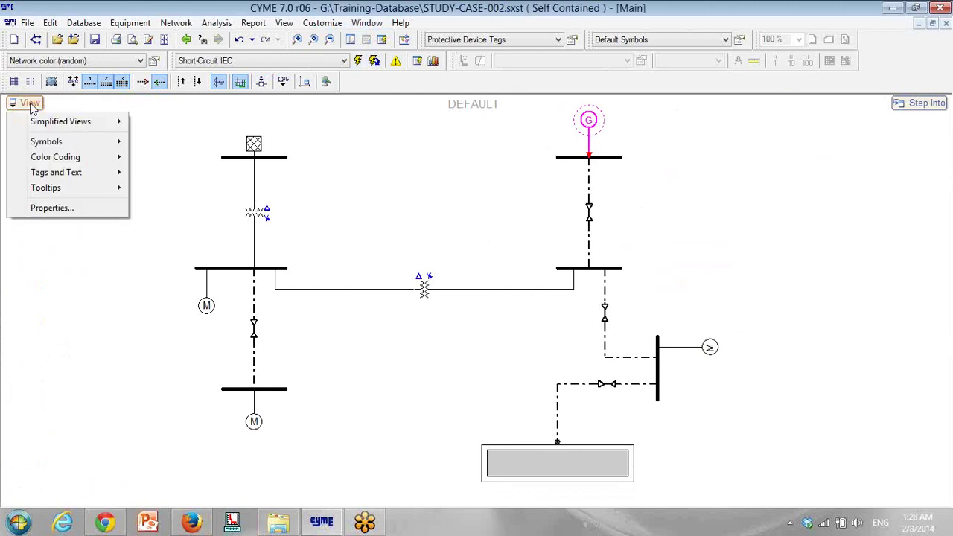
# Step: Starting from Default Tags, add a new tag layer named 'Input Data-01'
pyautogui.moveTo(67, 174)
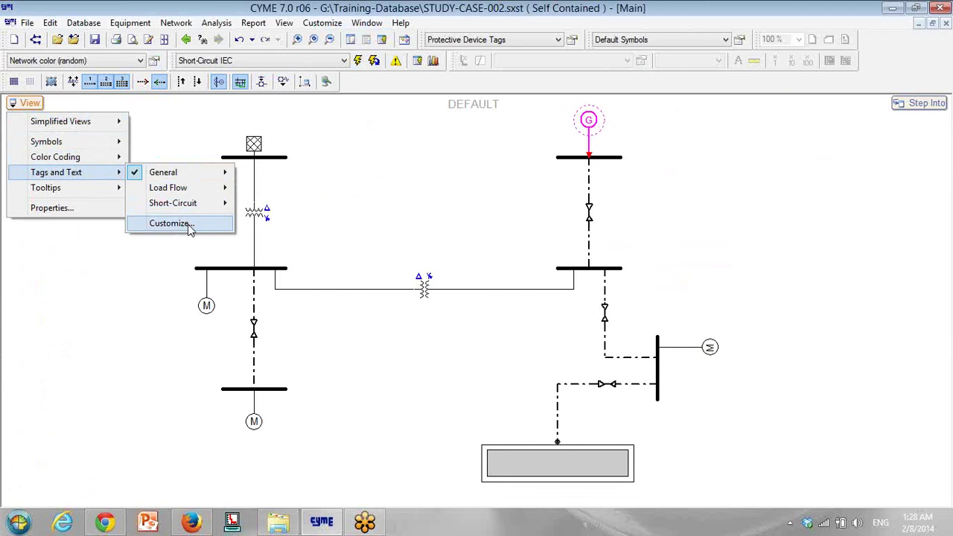
pyautogui.press('Return')
pyautogui.click(409, 75)
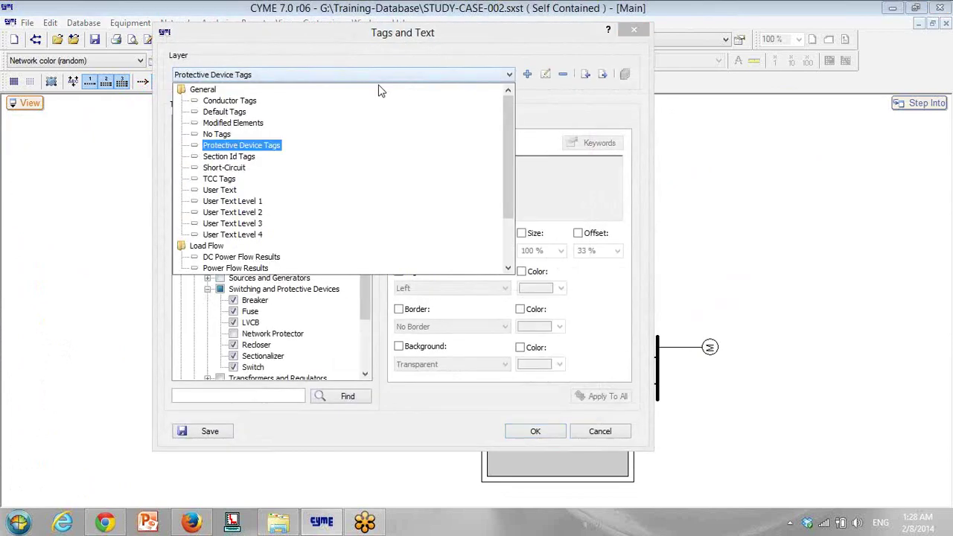
pyautogui.click(227, 112)
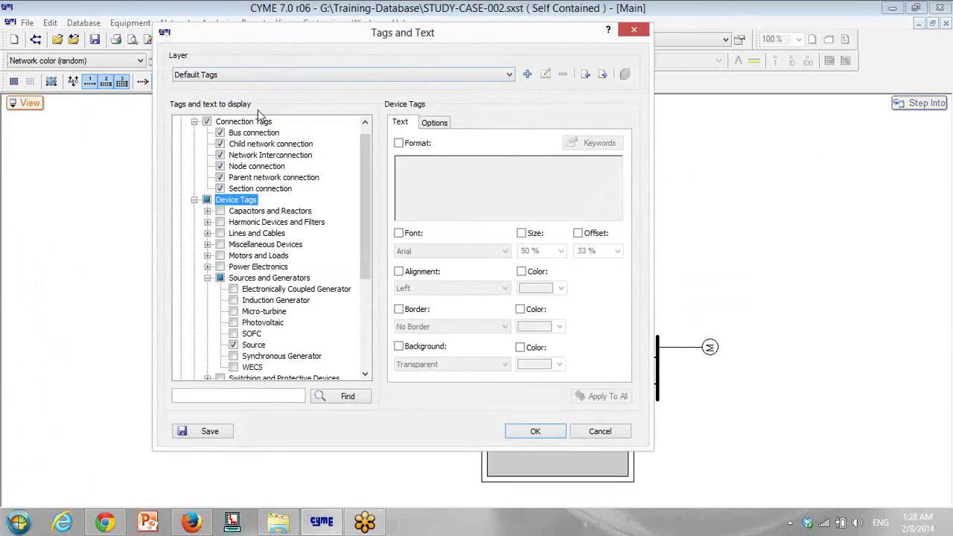
pyautogui.click(523, 75)
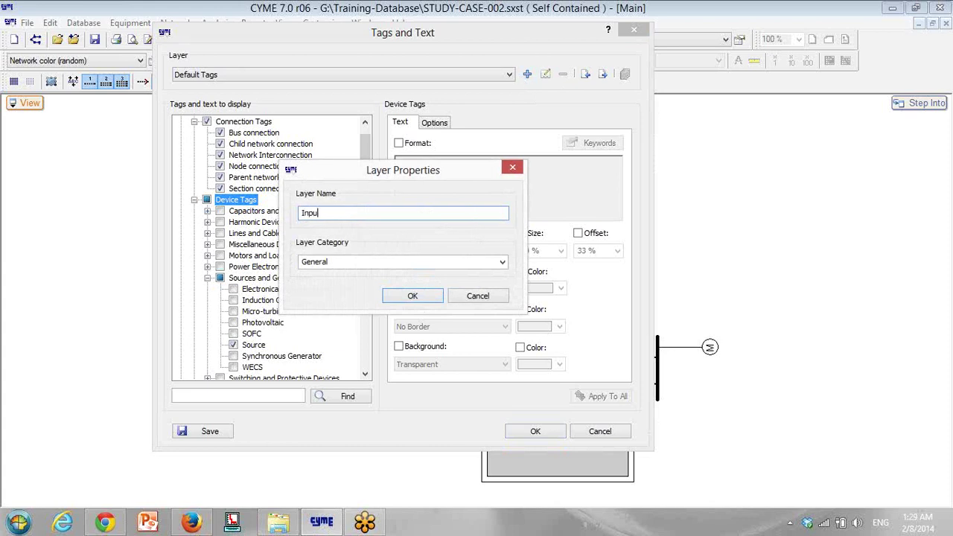
pyautogui.write('Input Data-01')
pyautogui.click(413, 296)
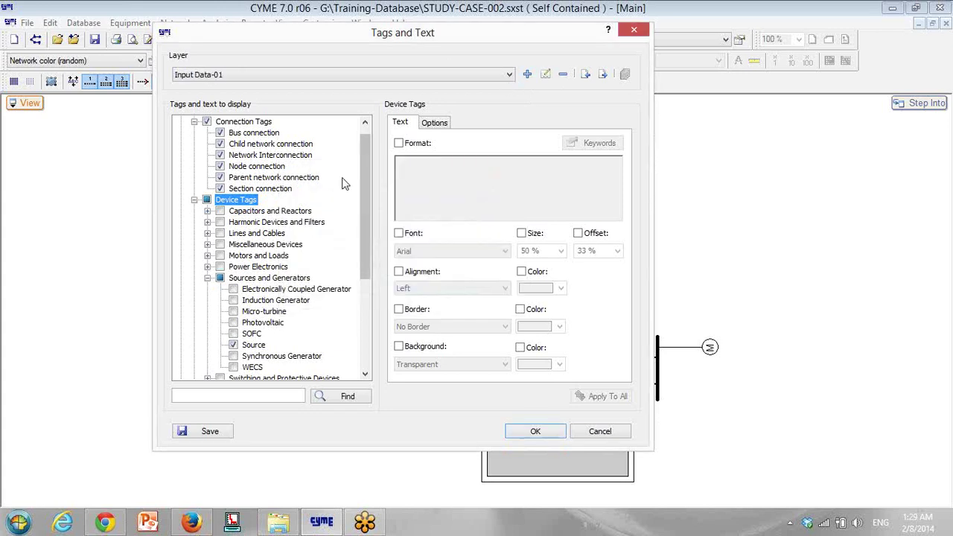
# Step: Enable Shunt Capacitor tags with the first format line changed to 'Name= $CapId$'
pyautogui.scroll(1, 223, 187)
pyautogui.click(181, 121)
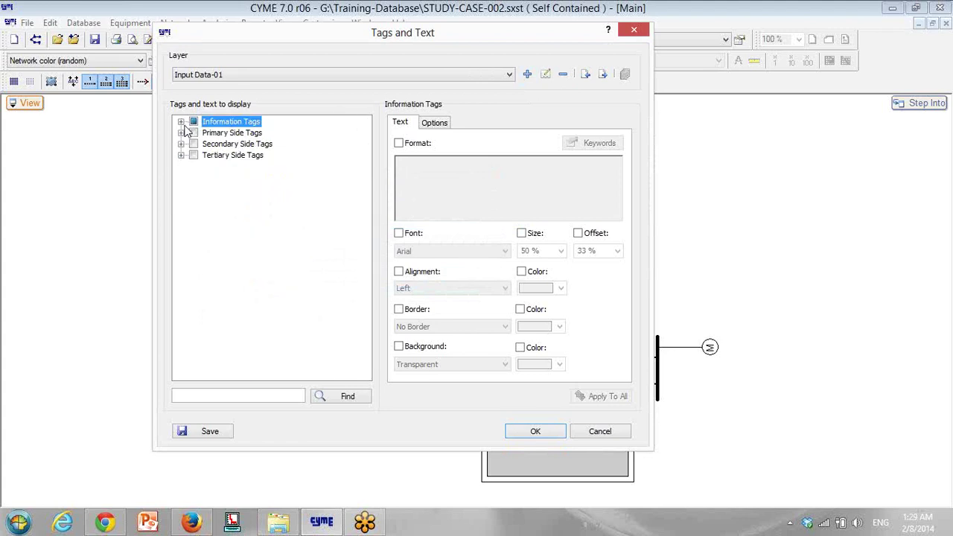
pyautogui.click(181, 121)
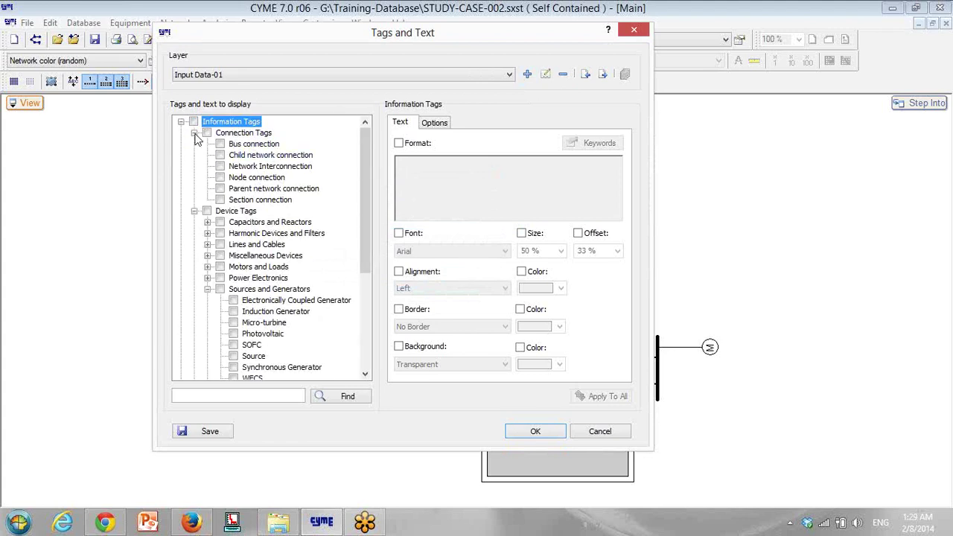
pyautogui.click(193, 132)
pyautogui.click(207, 155)
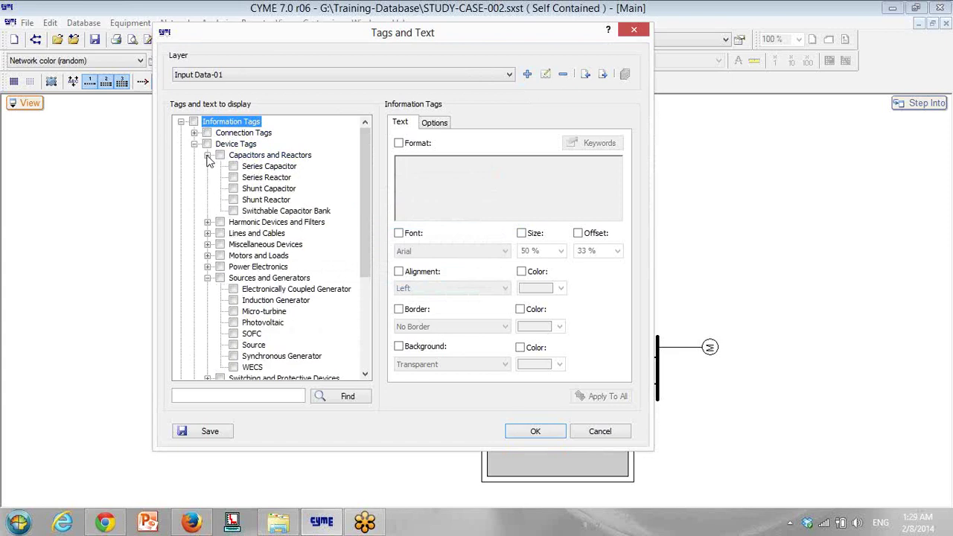
pyautogui.click(233, 188)
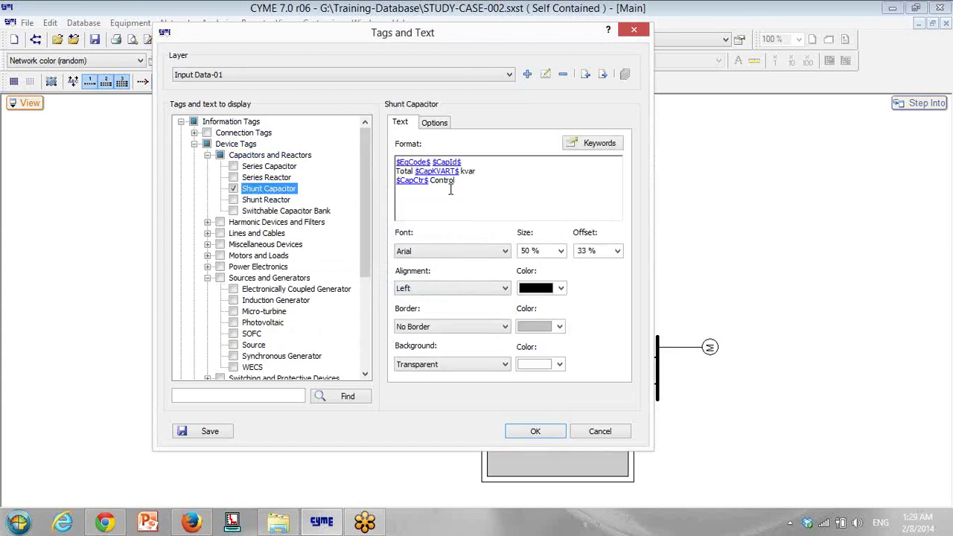
pyautogui.moveTo(431, 161); pyautogui.dragTo(382, 168)
pyautogui.press('Delete')
pyautogui.write('Name=')
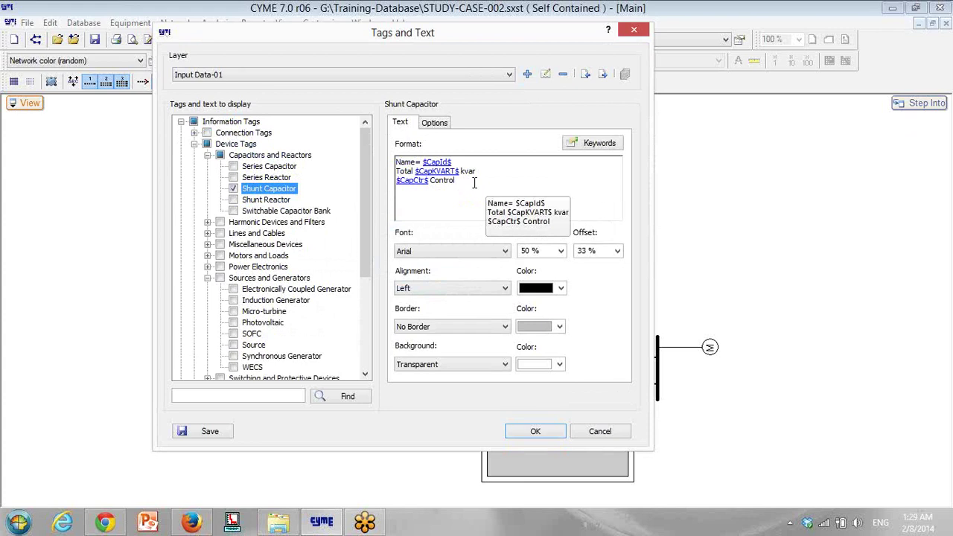
pyautogui.moveTo(469, 180); pyautogui.dragTo(381, 180)
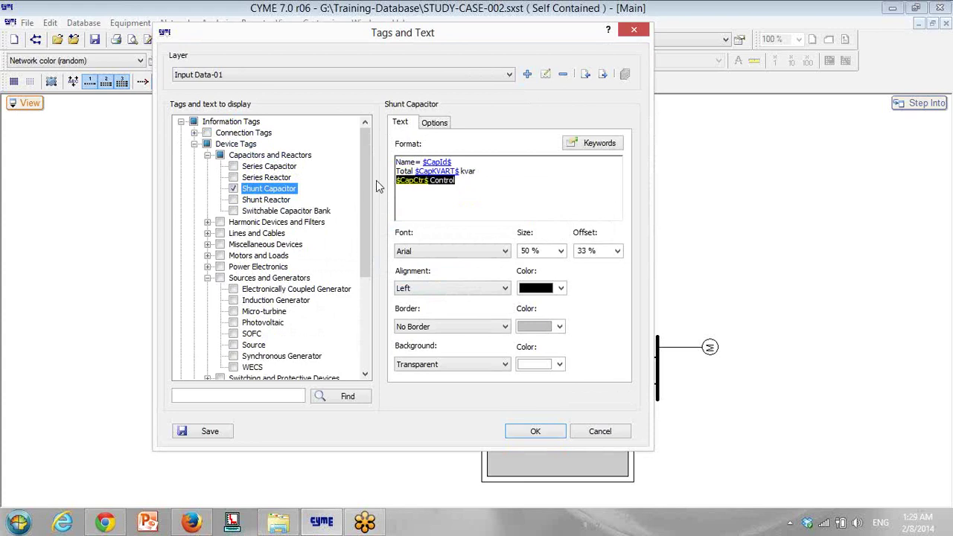
pyautogui.click(207, 155)
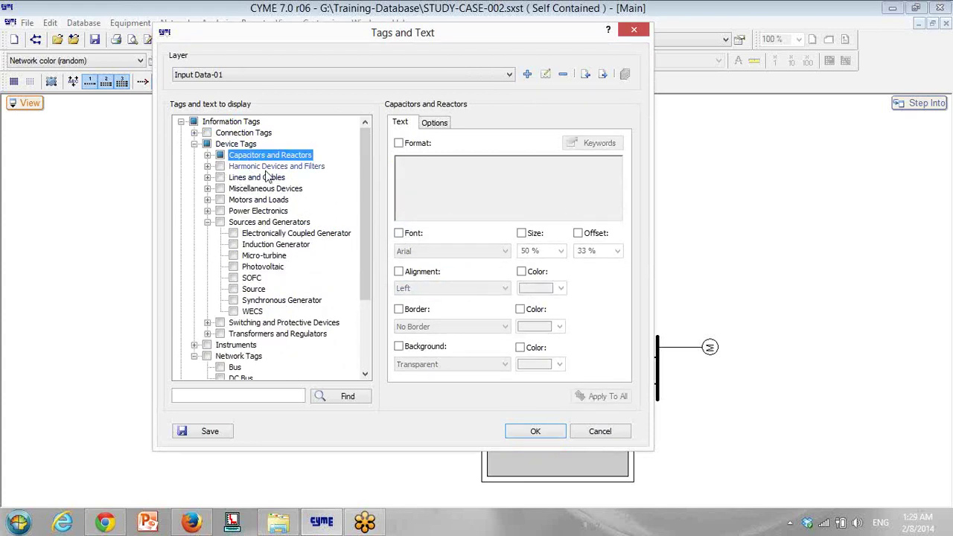
# Step: Enable Cable tags and replace $EqCode$ on the first format line with 'Name='
pyautogui.click(208, 177)
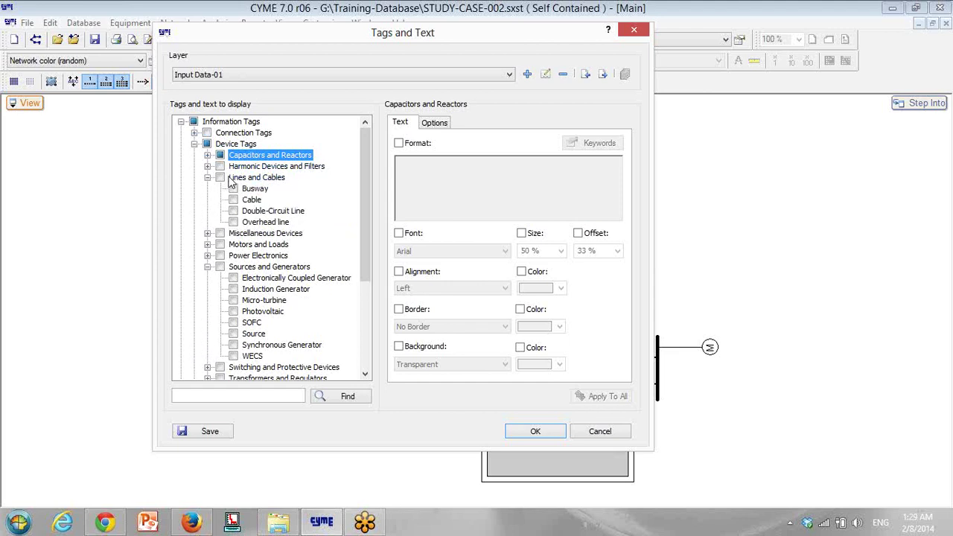
pyautogui.click(234, 200)
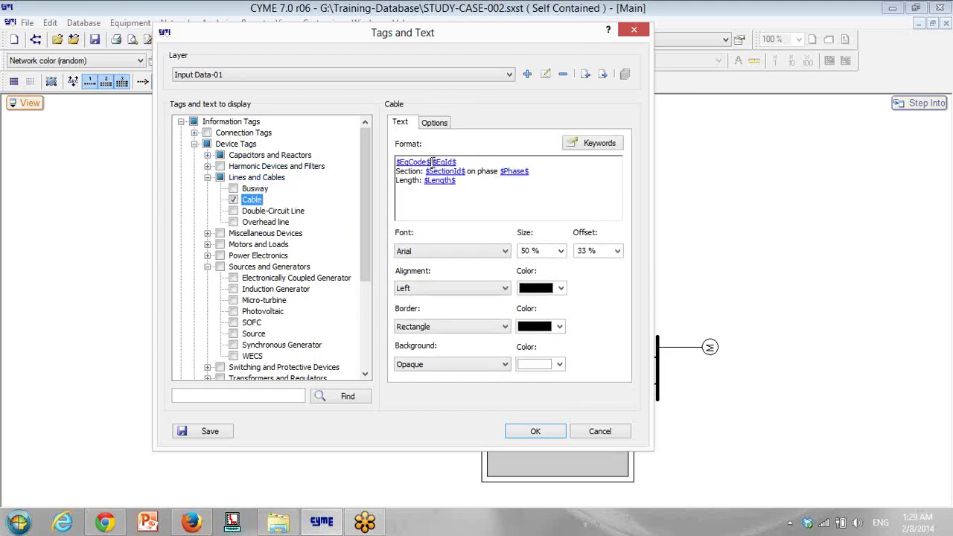
pyautogui.moveTo(430, 162); pyautogui.dragTo(372, 162)
pyautogui.press('Delete')
pyautogui.write('Name=')
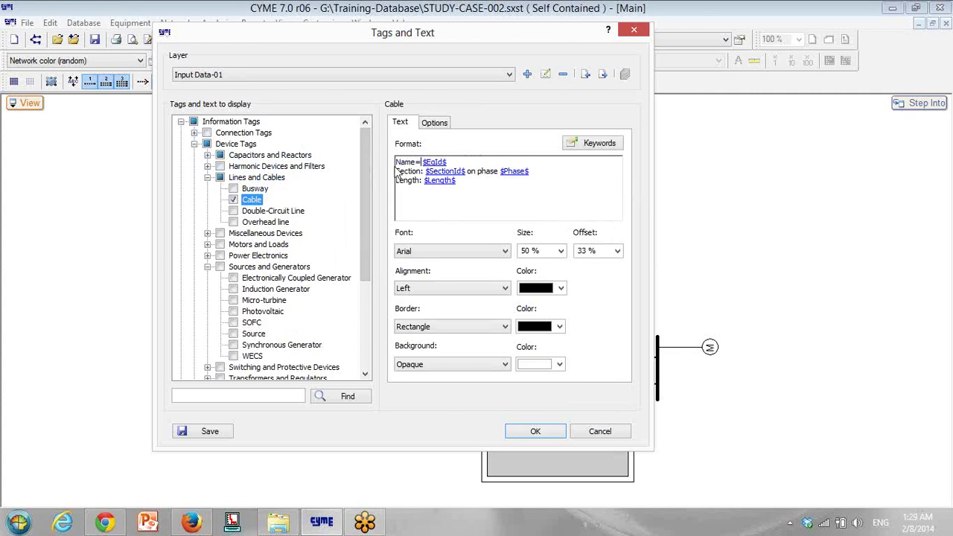
# Step: Drop the phase text, join Length onto the Section line, and add a 'No. in Parrallel=' line
pyautogui.moveTo(549, 173); pyautogui.dragTo(466, 173)
pyautogui.press('Delete')
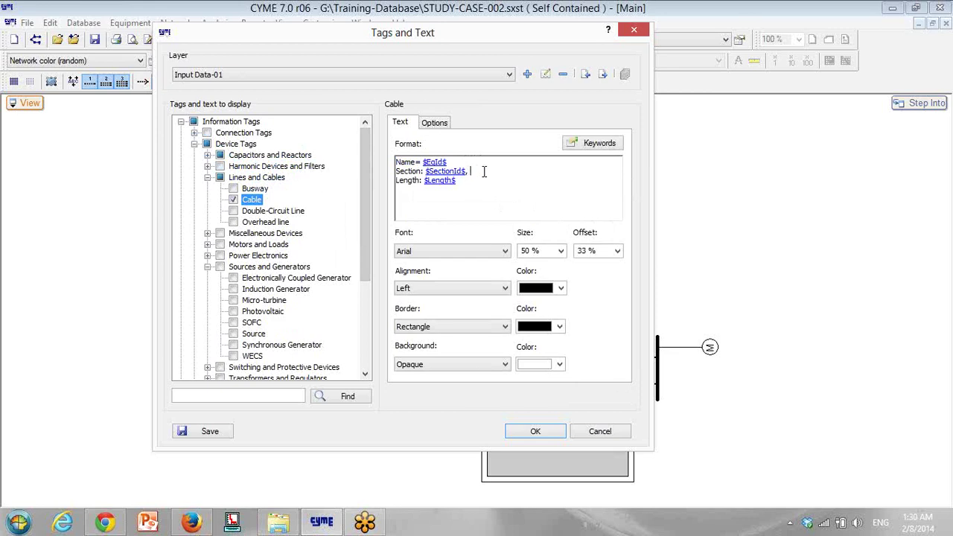
pyautogui.press('Delete')
pyautogui.click(541, 172)
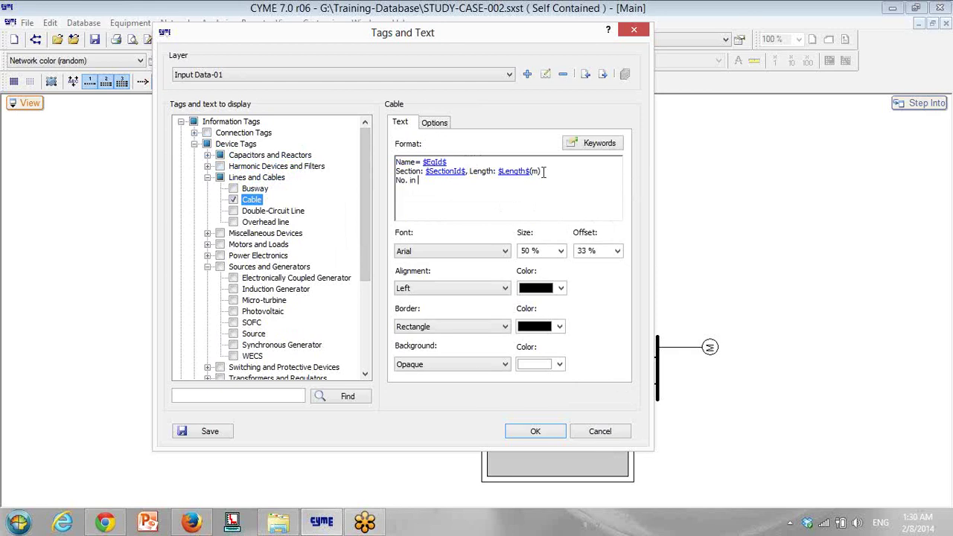
pyautogui.write('rrallel=')
pyautogui.click(577, 145)
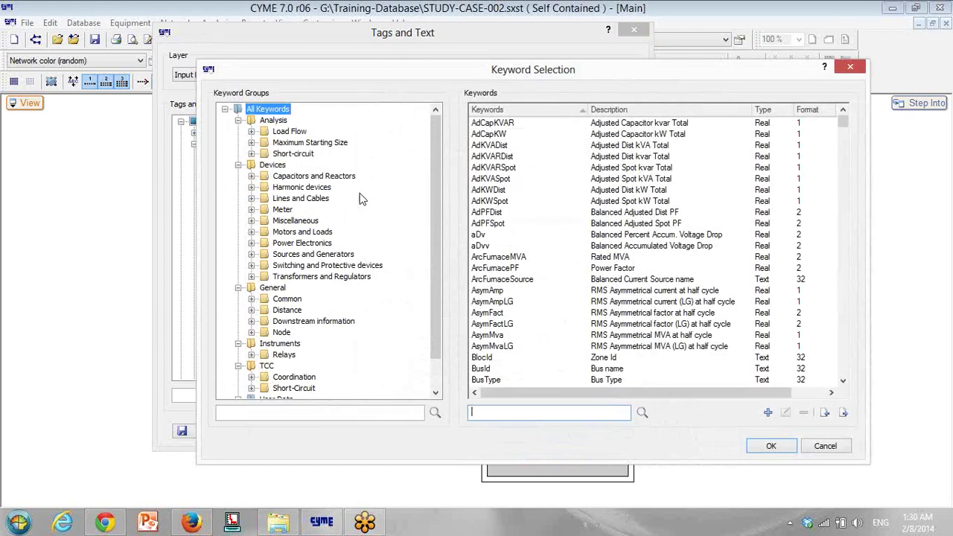
# Step: Insert the $SpacingId$ keyword from Lines and Cables after the 'No. in Parrallel=' label
pyautogui.click(303, 203)
pyautogui.click(251, 198)
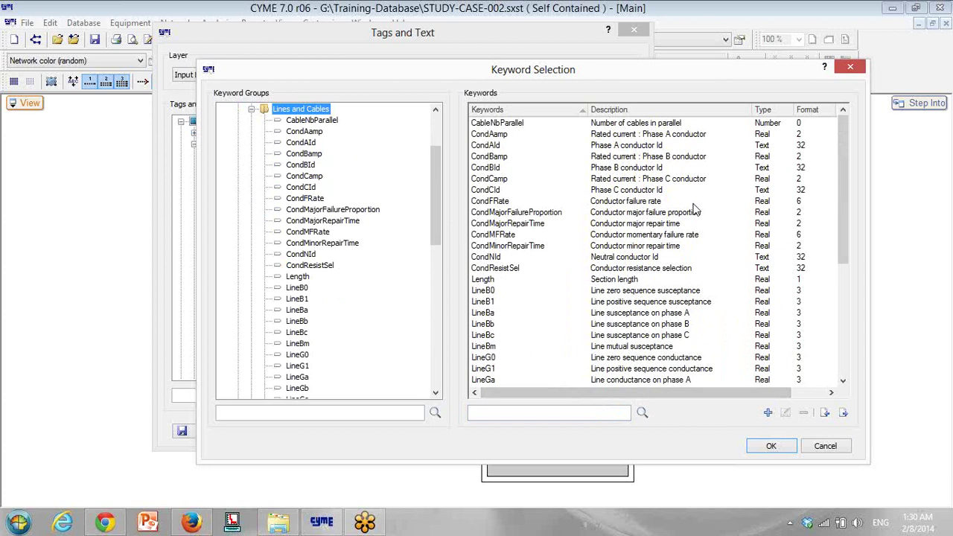
pyautogui.click(612, 111)
pyautogui.click(631, 112)
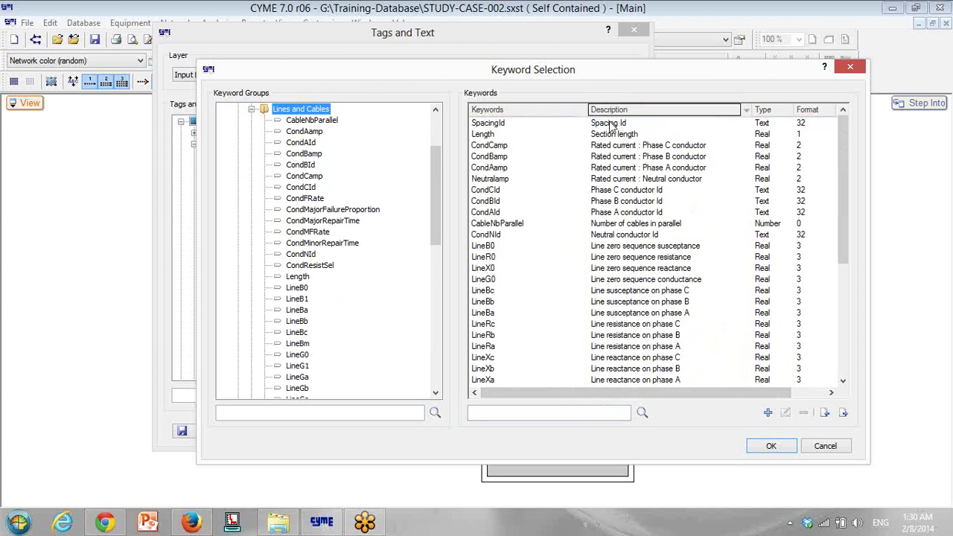
pyautogui.click(610, 126)
pyautogui.moveTo(607, 74); pyautogui.dragTo(566, 57)
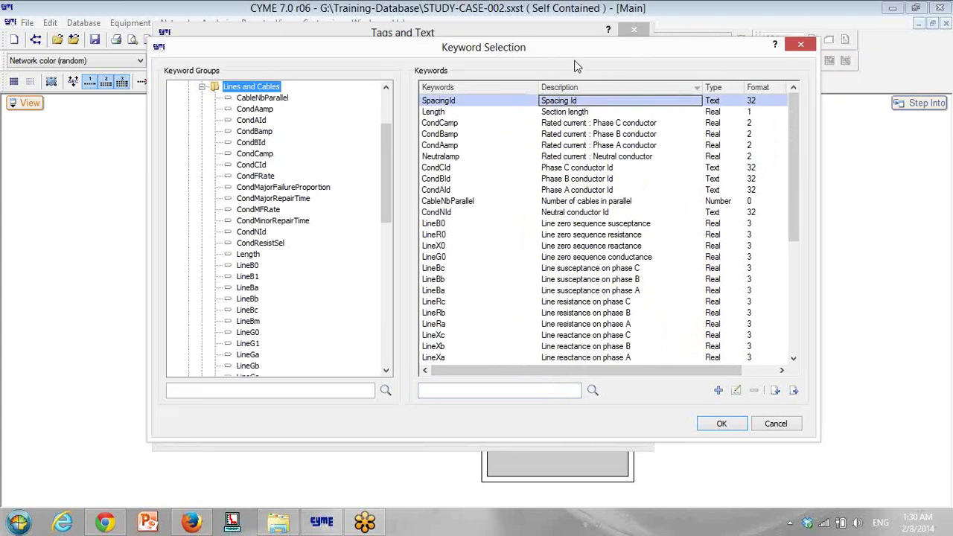
pyautogui.click(729, 429)
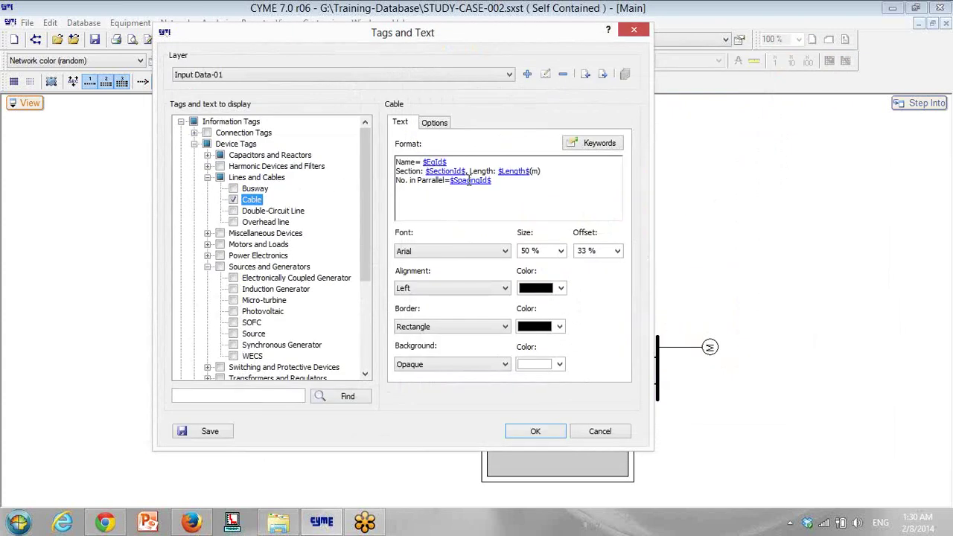
# Step: Delete the mistakenly inserted $SpacingId$ keyword from the cable's parallel-count line
pyautogui.moveTo(449, 181); pyautogui.dragTo(492, 180)
pyautogui.press('BackSpace')
pyautogui.write('Towe')
pyautogui.press('BackSpace')
pyautogui.press('BackSpace')
pyautogui.press('BackSpace')
# Step: Enable Overhead line tags with a 'Tower Type=' line after $Length$
pyautogui.click(233, 222)
pyautogui.click(461, 183)
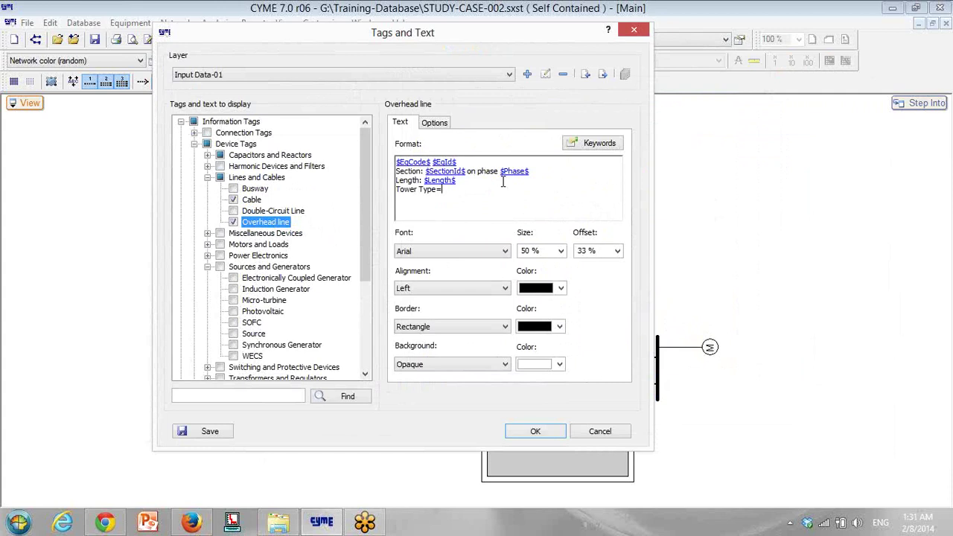
pyautogui.click(254, 201)
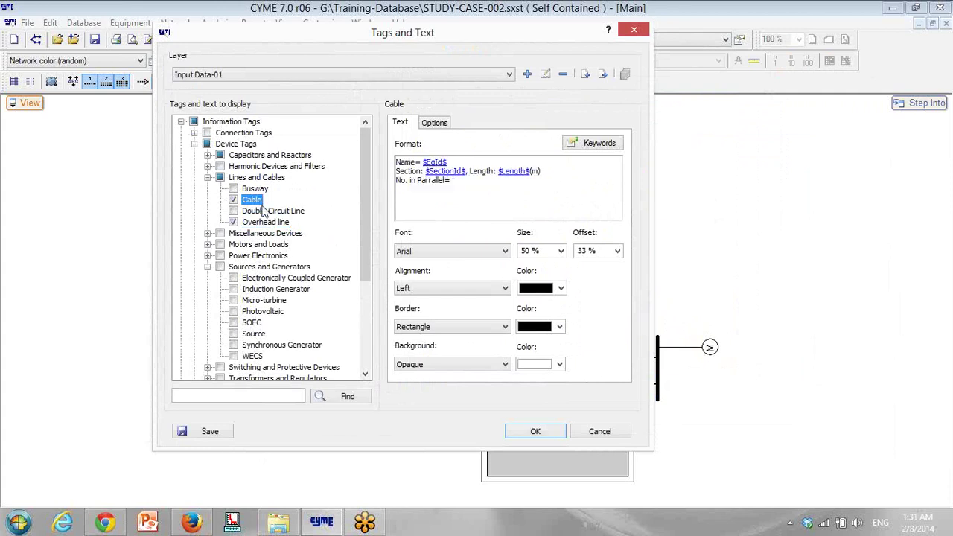
pyautogui.click(589, 143)
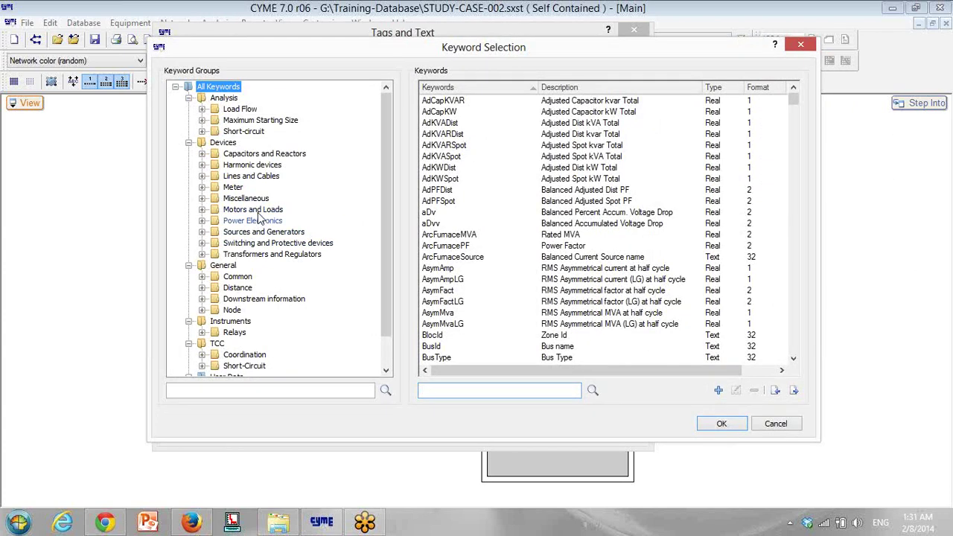
# Step: Pick the CableNbParallel keyword so the cable line reads 'No. in Parrallel=$CableNbParallel$'
pyautogui.doubleClick(250, 176)
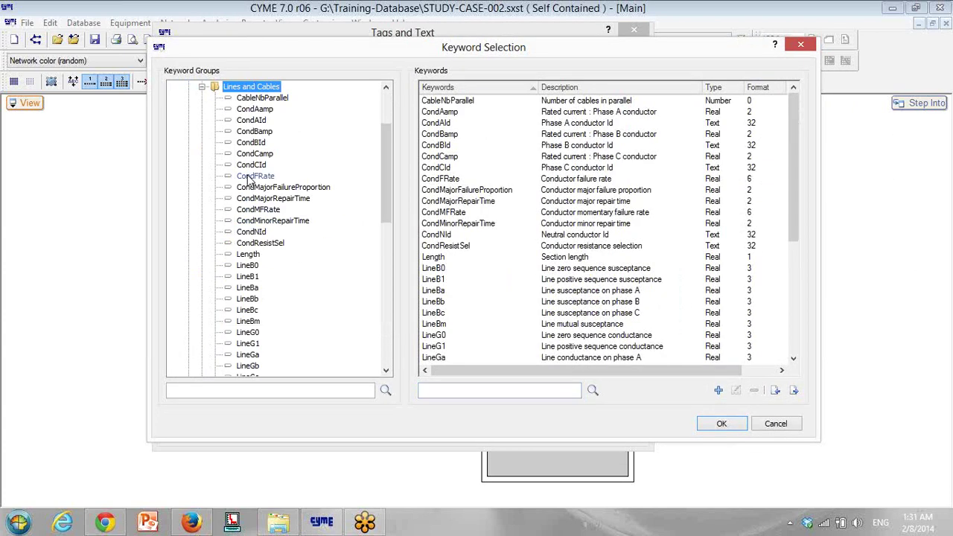
pyautogui.click(570, 104)
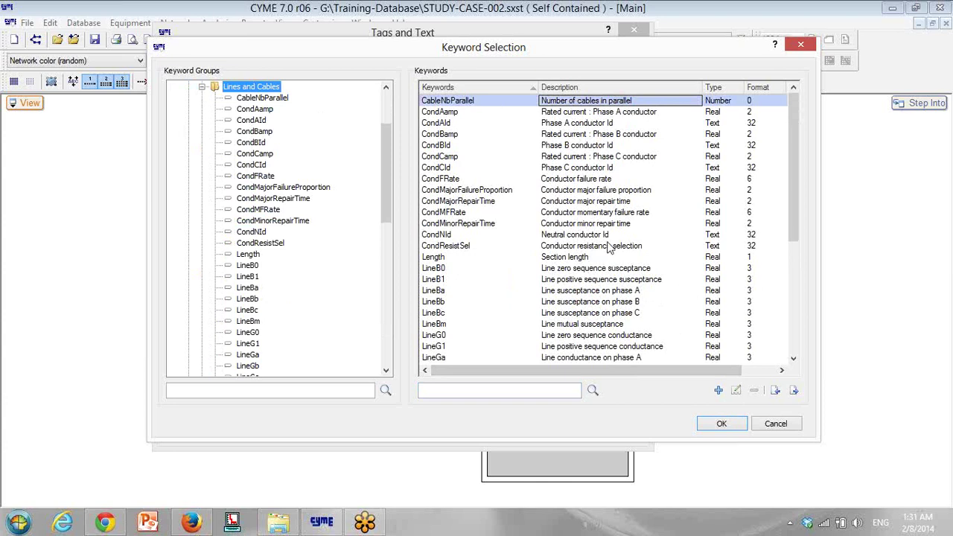
pyautogui.click(725, 426)
pyautogui.moveTo(792, 216); pyautogui.dragTo(775, 200)
# Step: Insert $CableNbParallel$, then paste the Cable's name and section lines over the Overhead line's first lines
pyautogui.click(728, 424)
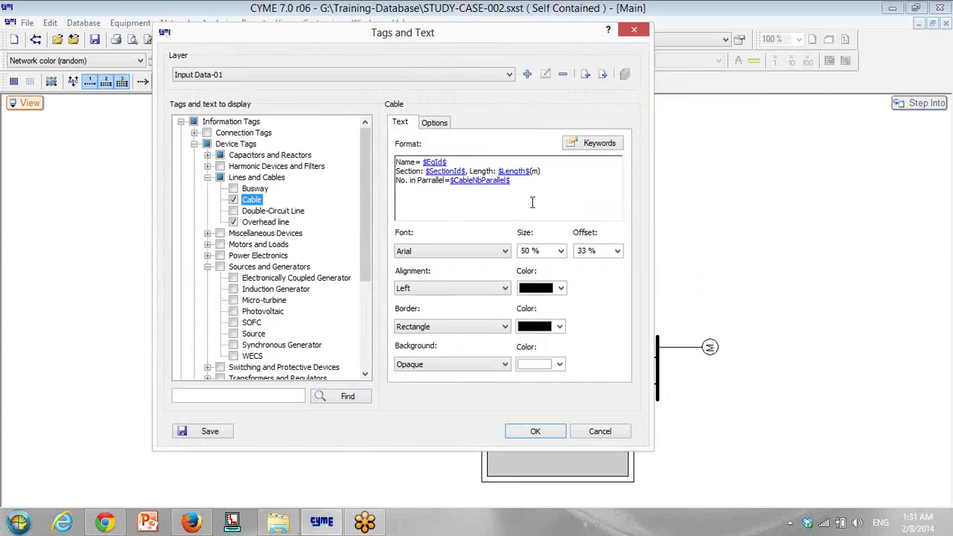
pyautogui.click(276, 224)
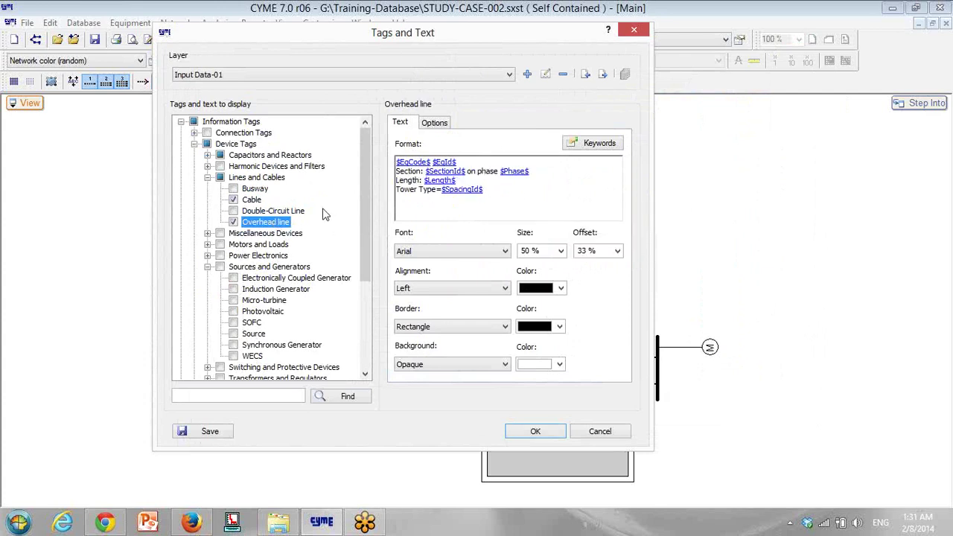
pyautogui.click(251, 199)
pyautogui.moveTo(557, 172); pyautogui.dragTo(352, 154)
pyautogui.hotkey('ctrl', 'c')
pyautogui.click(280, 223)
pyautogui.moveTo(479, 180); pyautogui.dragTo(357, 157)
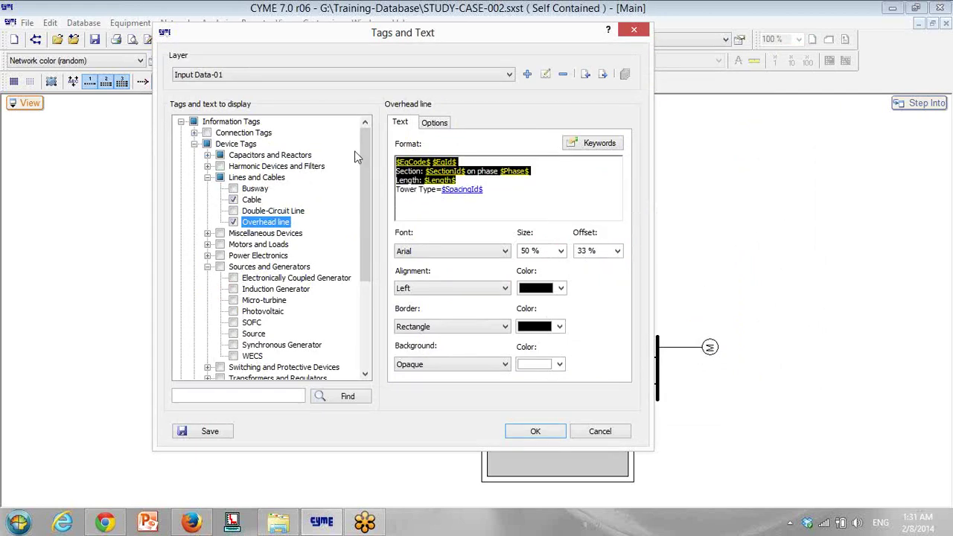
pyautogui.hotkey('ctrl', 'v')
pyautogui.click(501, 185)
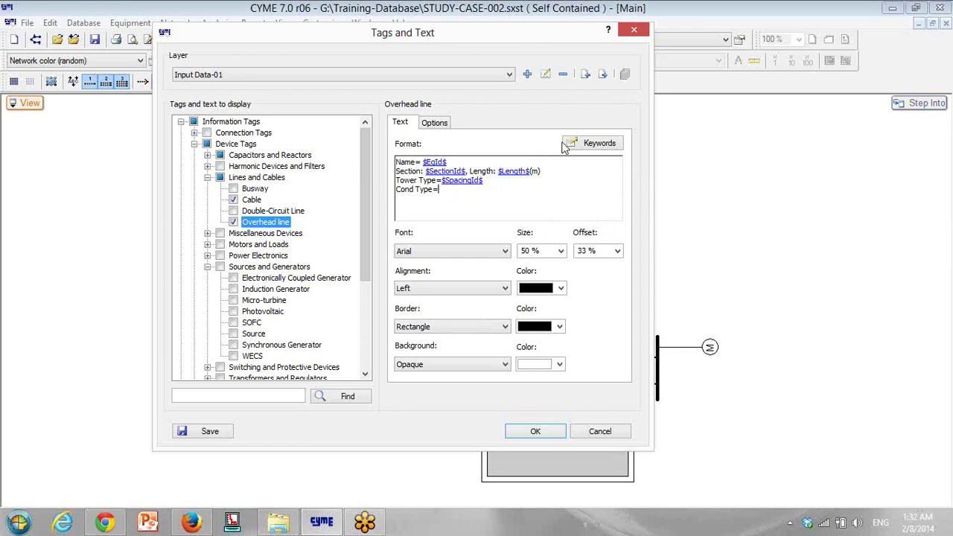
pyautogui.click(591, 143)
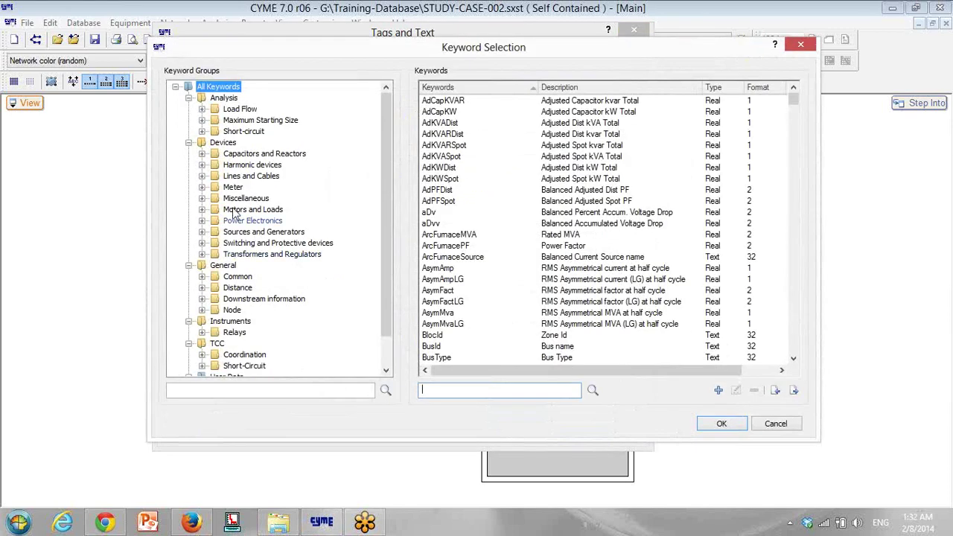
# Step: Insert the phase A conductor id $CondAId$ and type ', Rated Current=' on the conductor line
pyautogui.click(256, 178)
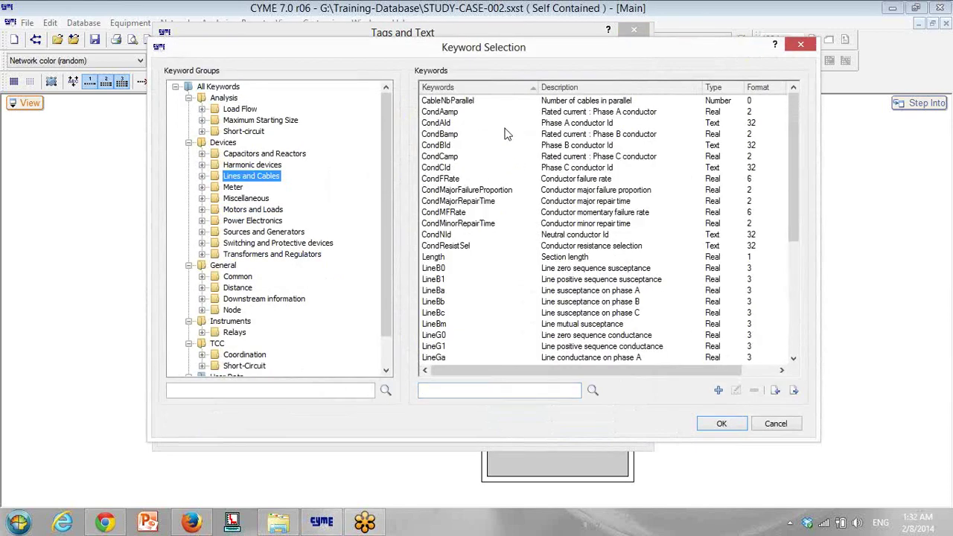
pyautogui.click(568, 112)
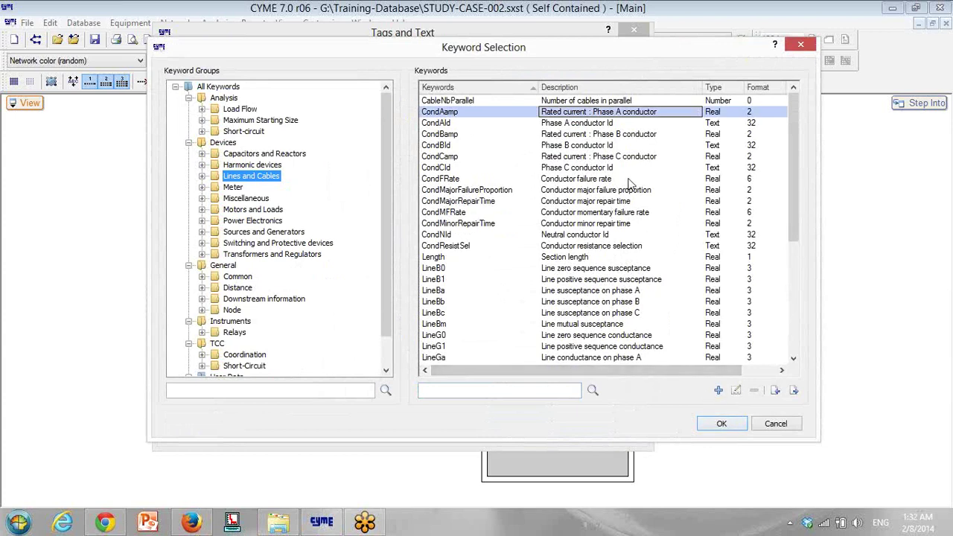
pyautogui.click(577, 168)
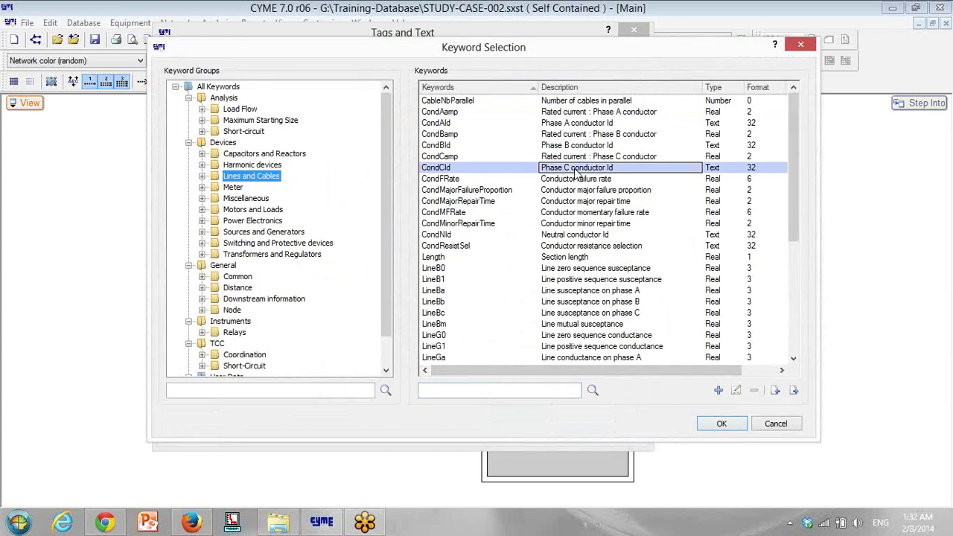
pyautogui.click(587, 123)
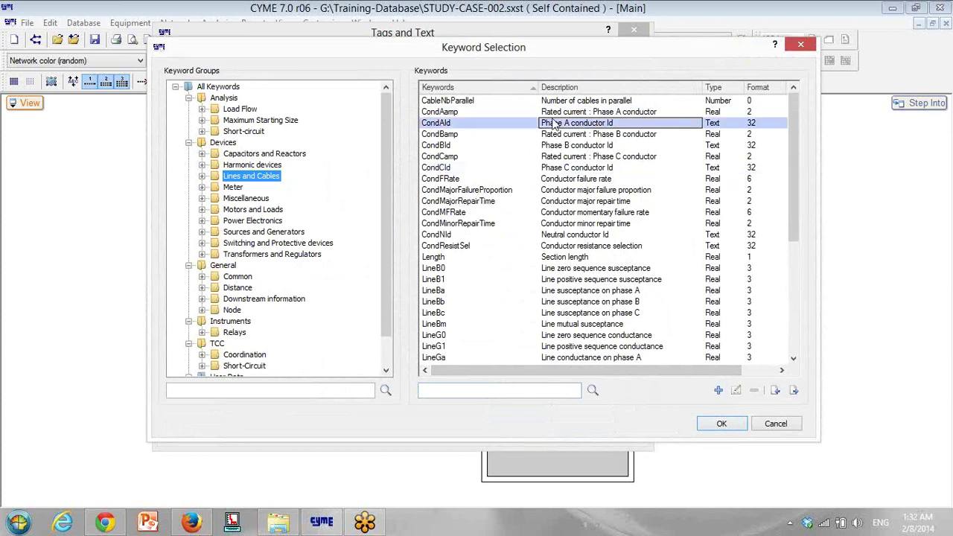
pyautogui.click(721, 425)
pyautogui.write(', Rated Current=')
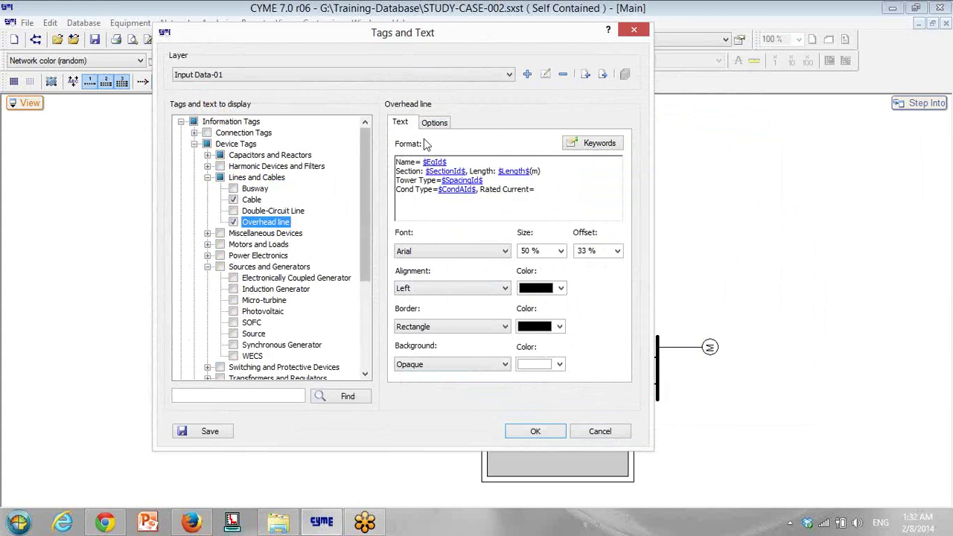
# Step: Append the $CondAamp$ rated current keyword followed by ' A'
pyautogui.click(582, 143)
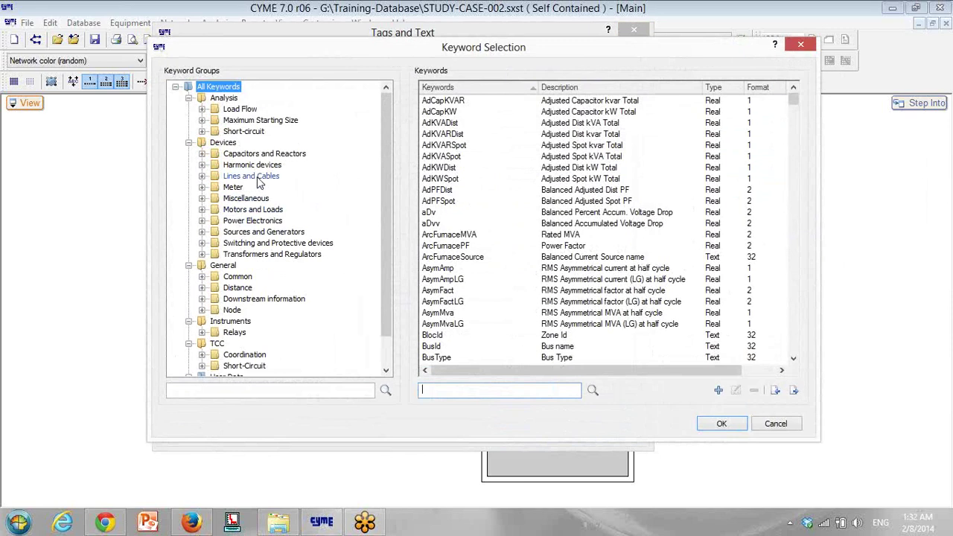
pyautogui.click(253, 176)
pyautogui.click(600, 114)
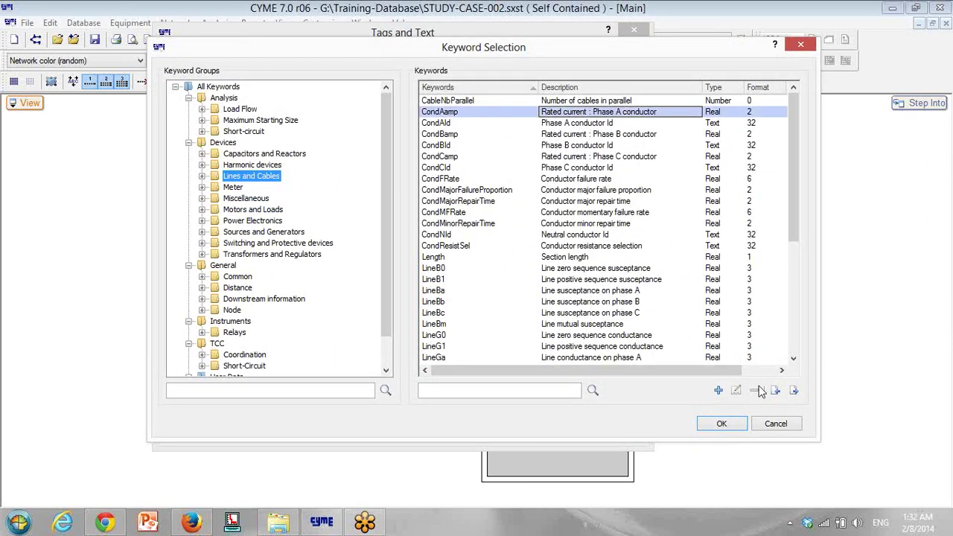
pyautogui.click(722, 423)
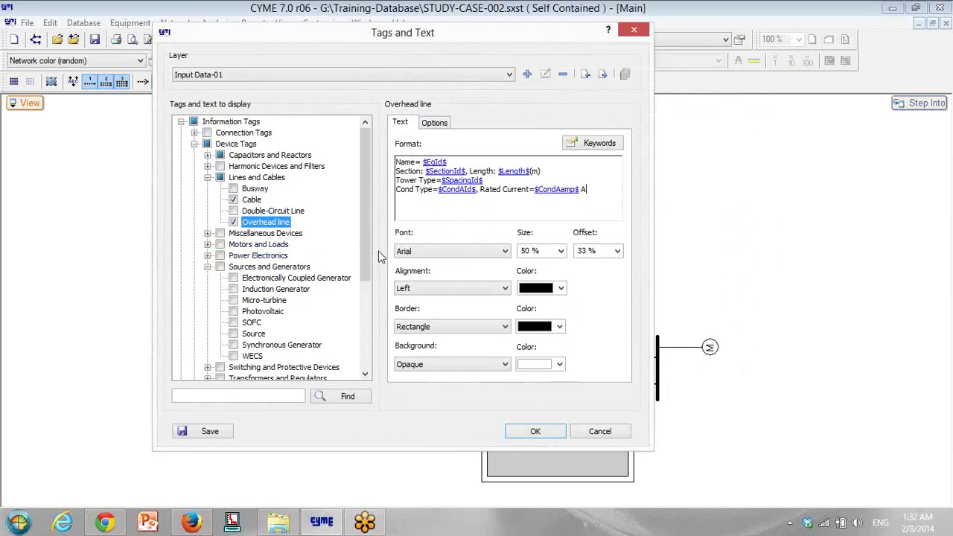
pyautogui.moveTo(367, 189); pyautogui.dragTo(363, 232)
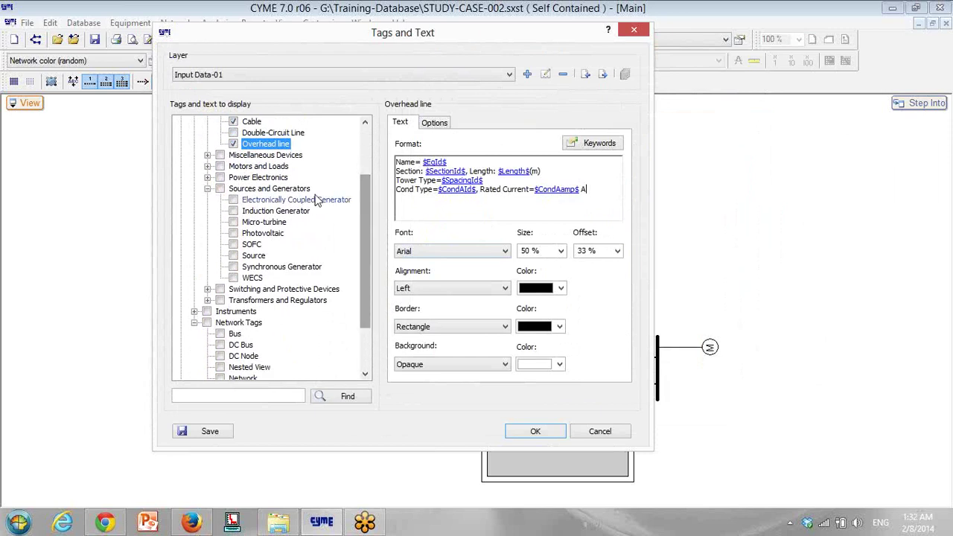
# Step: Enable Induction Motor tags, relabel the first line 'Name=$EqId$' and add an 'In=' line
pyautogui.click(207, 166)
pyautogui.click(233, 177)
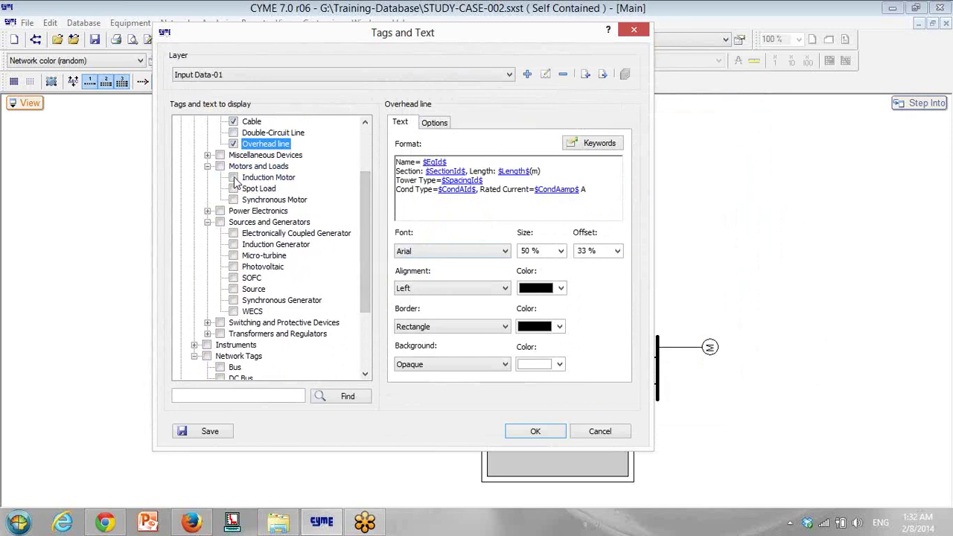
pyautogui.click(246, 178)
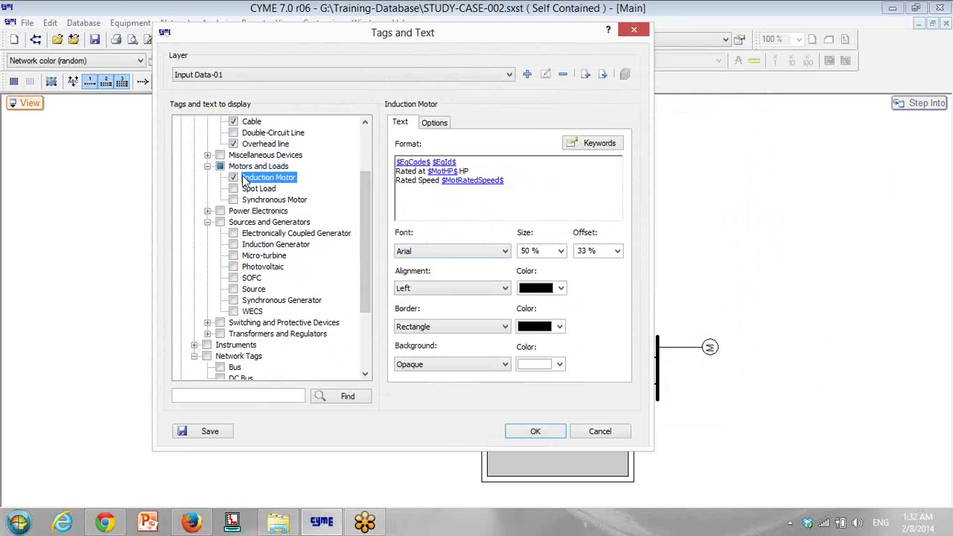
pyautogui.doubleClick(430, 162)
pyautogui.write('Name=')
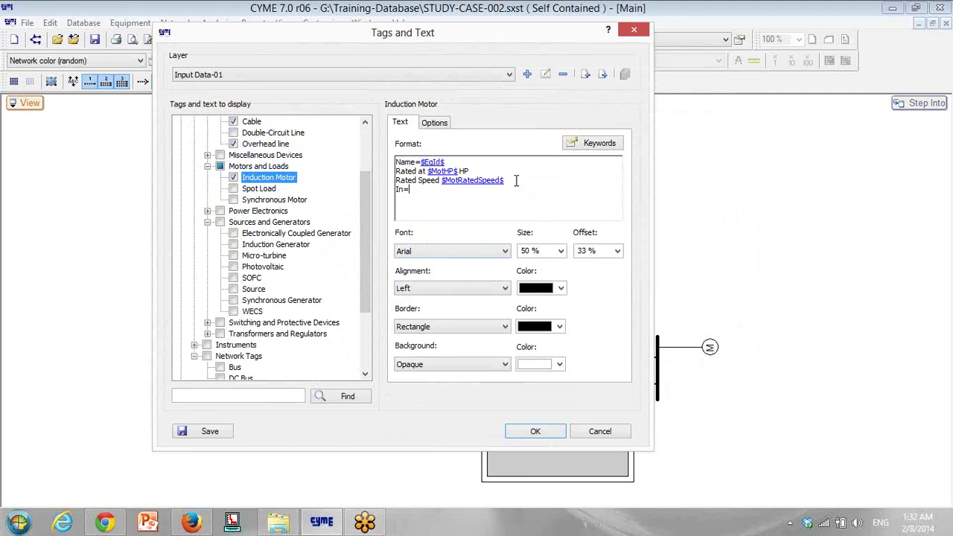
pyautogui.click(599, 143)
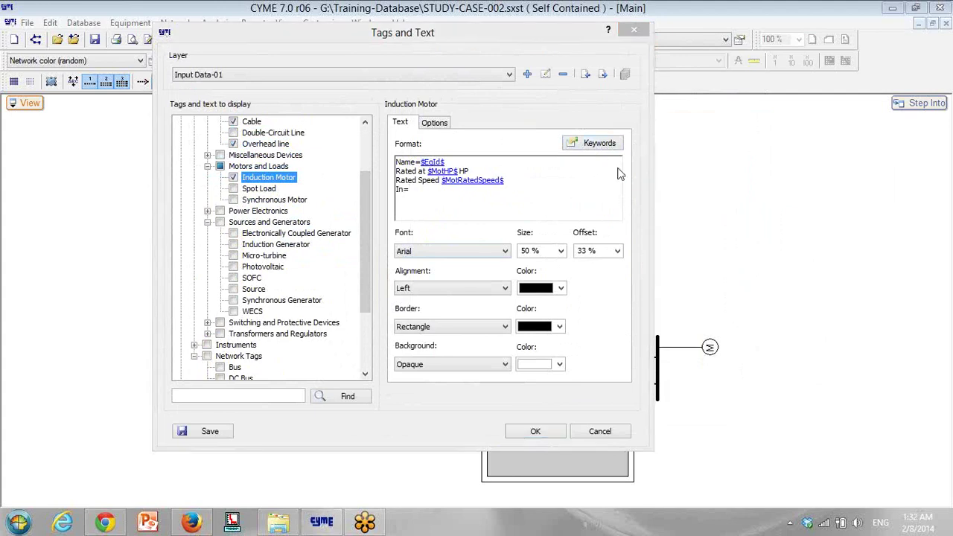
# Step: Insert the MotRatedCurrent keyword after In= on the Induction Motor tag's fourth line
pyautogui.doubleClick(253, 209)
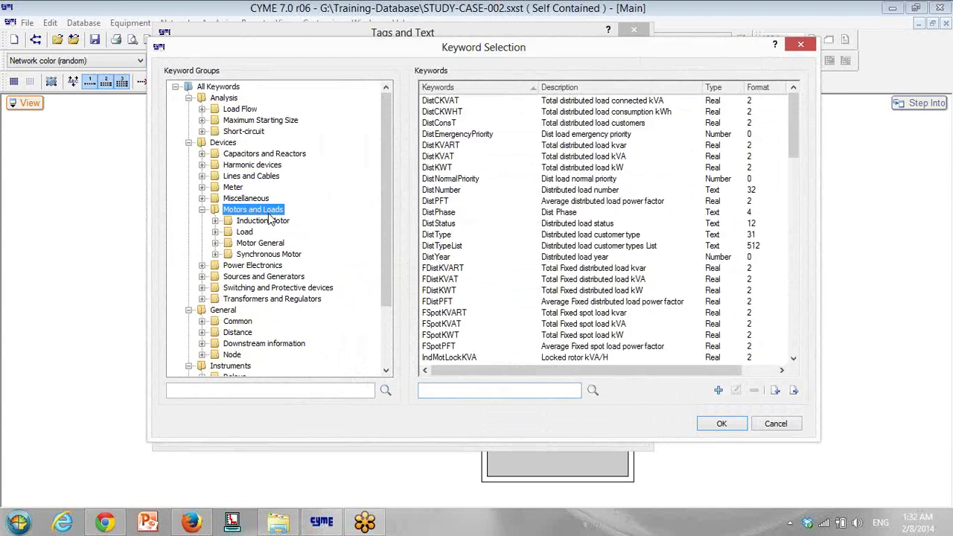
pyautogui.click(274, 246)
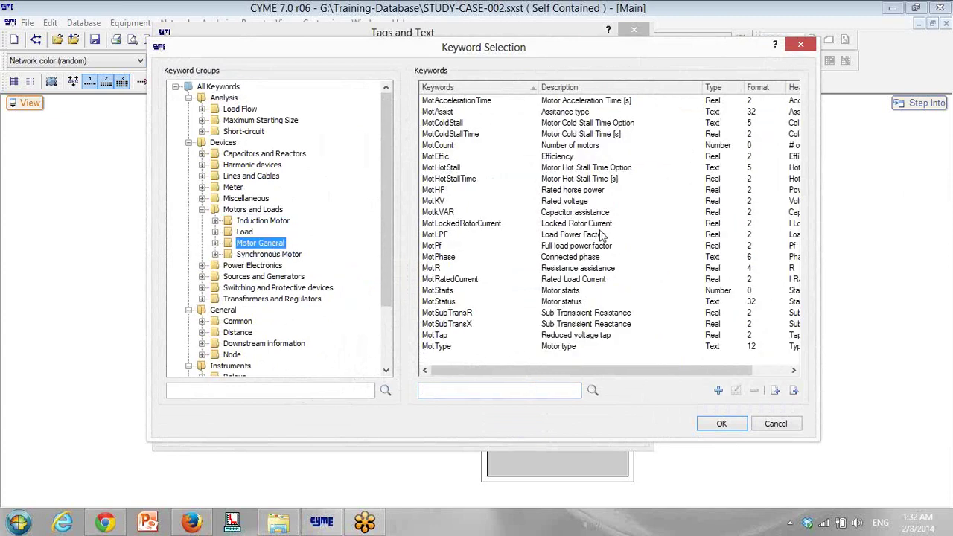
pyautogui.click(573, 248)
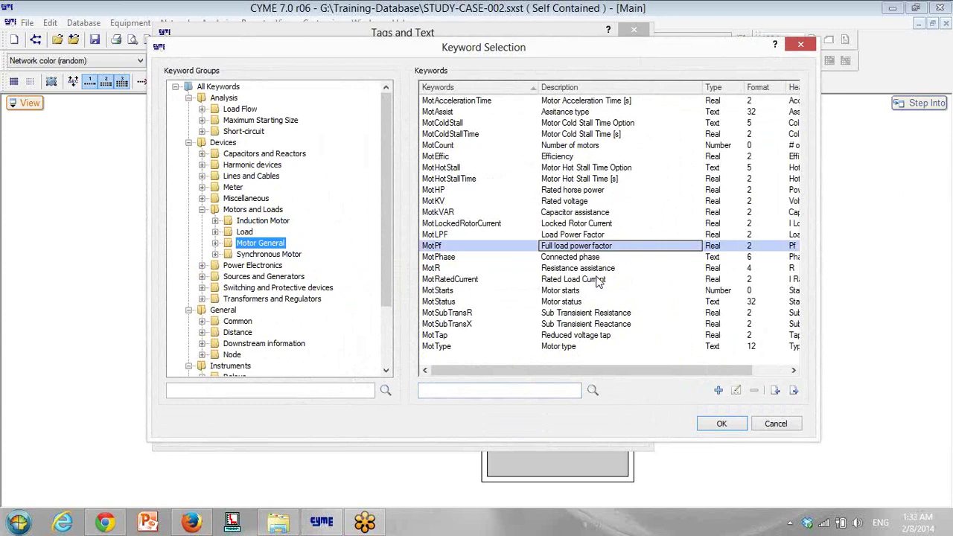
pyautogui.click(580, 279)
pyautogui.click(721, 423)
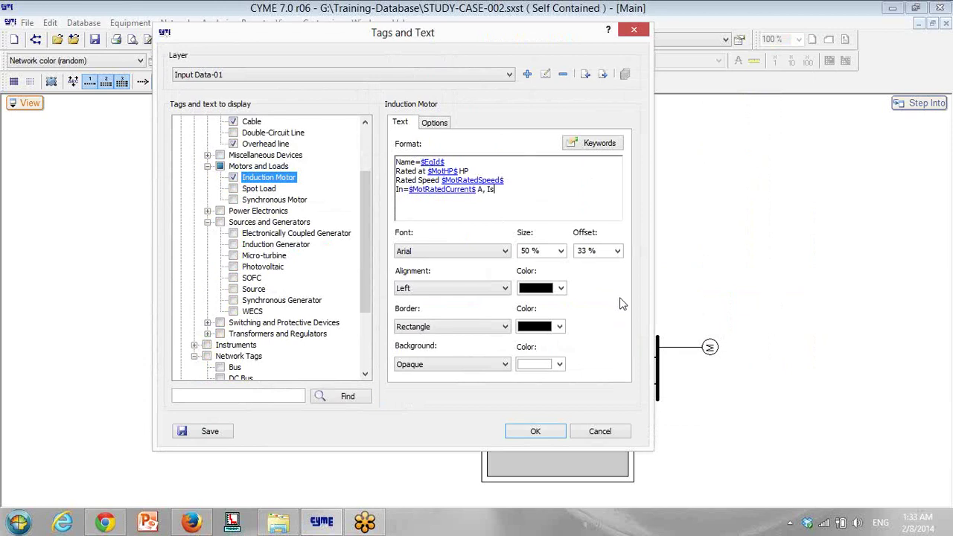
# Step: Insert the MotLockedRotorCurrent keyword as Is, then continue after the final A for an Is(p.u.)= line
pyautogui.click(596, 144)
pyautogui.doubleClick(253, 209)
pyautogui.click(273, 245)
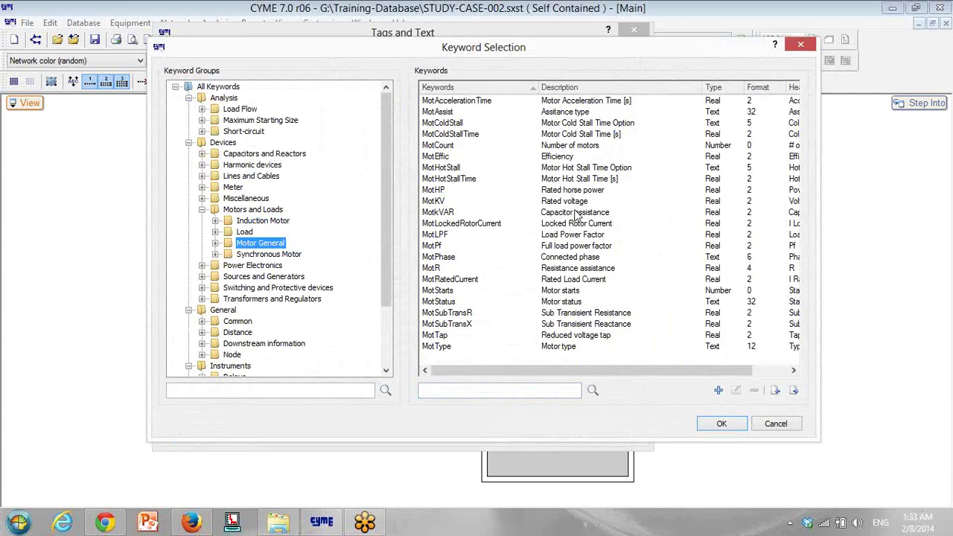
pyautogui.press('Up')
pyautogui.press('Up')
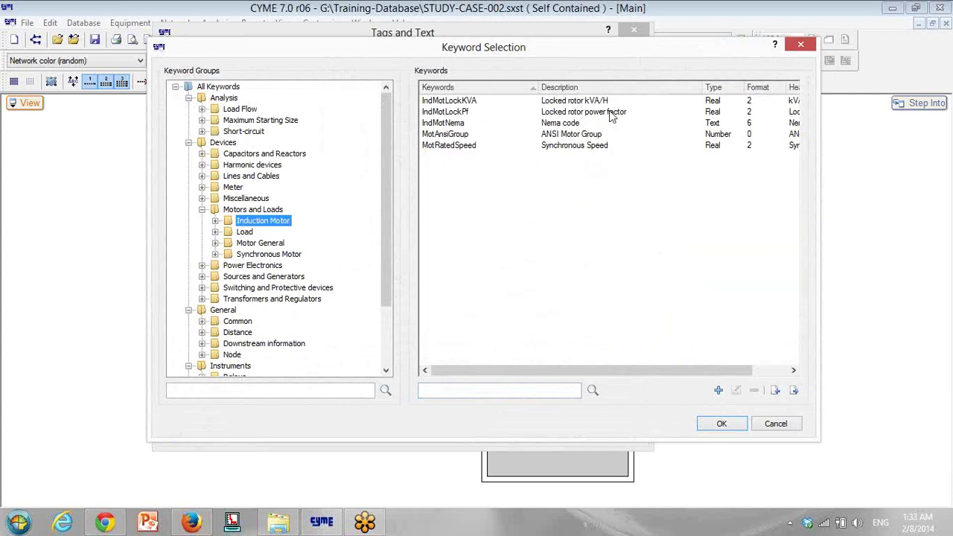
pyautogui.click(264, 243)
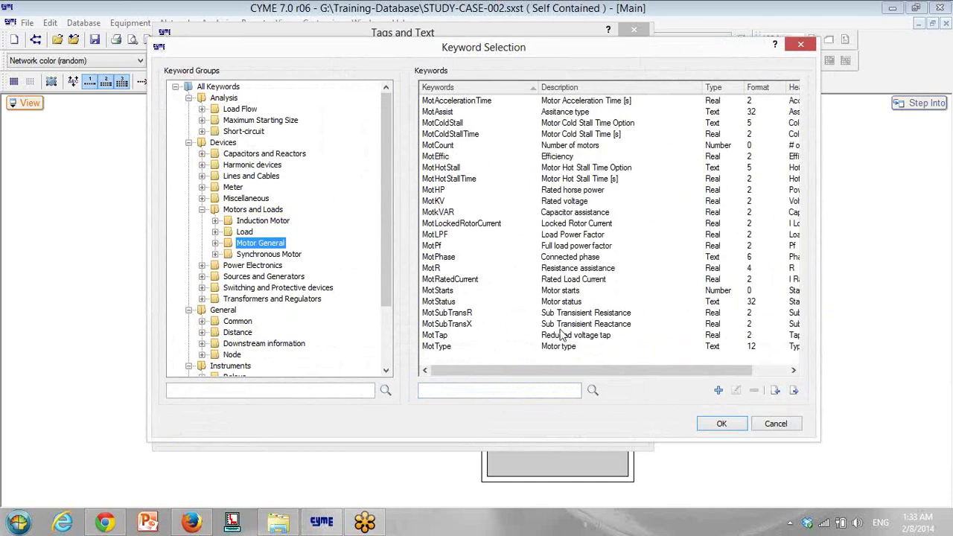
pyautogui.click(570, 269)
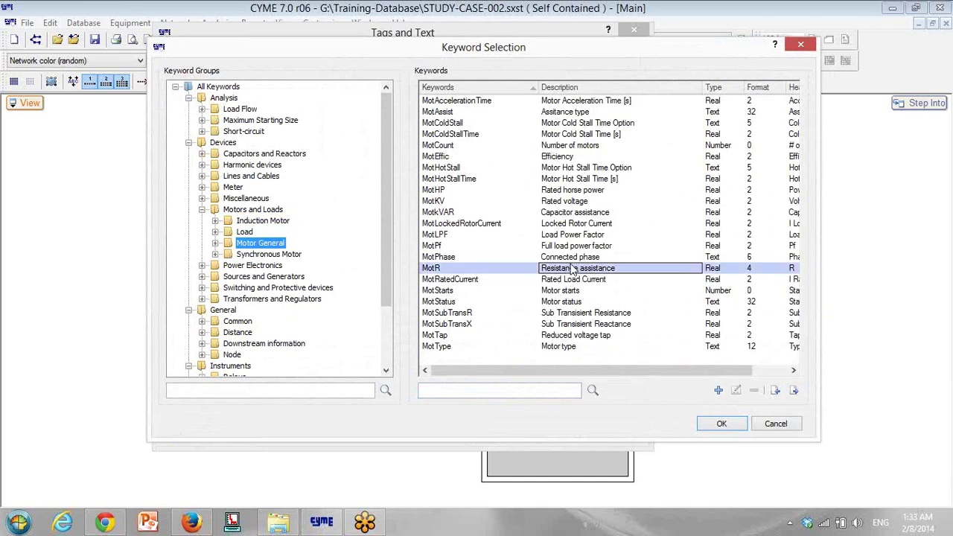
pyautogui.click(586, 225)
pyautogui.click(720, 423)
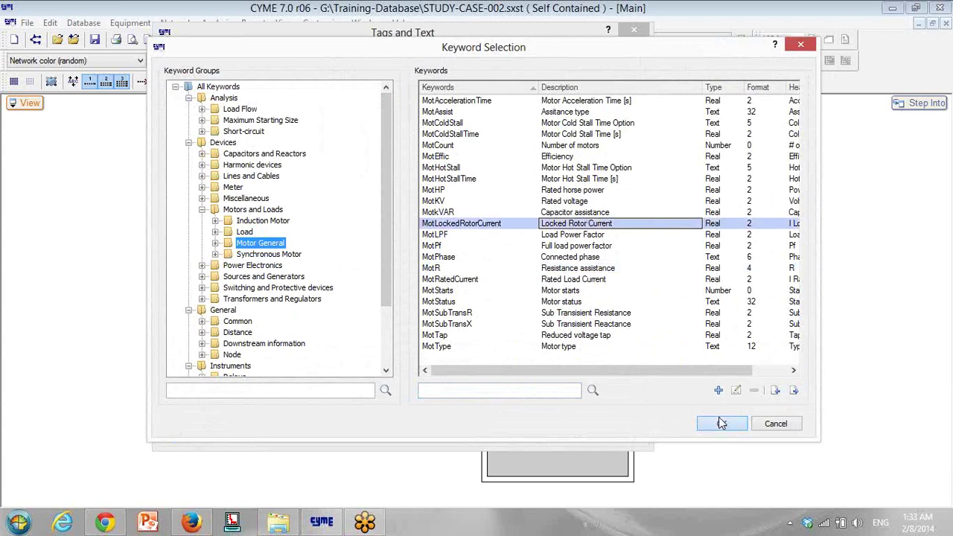
pyautogui.click(608, 190)
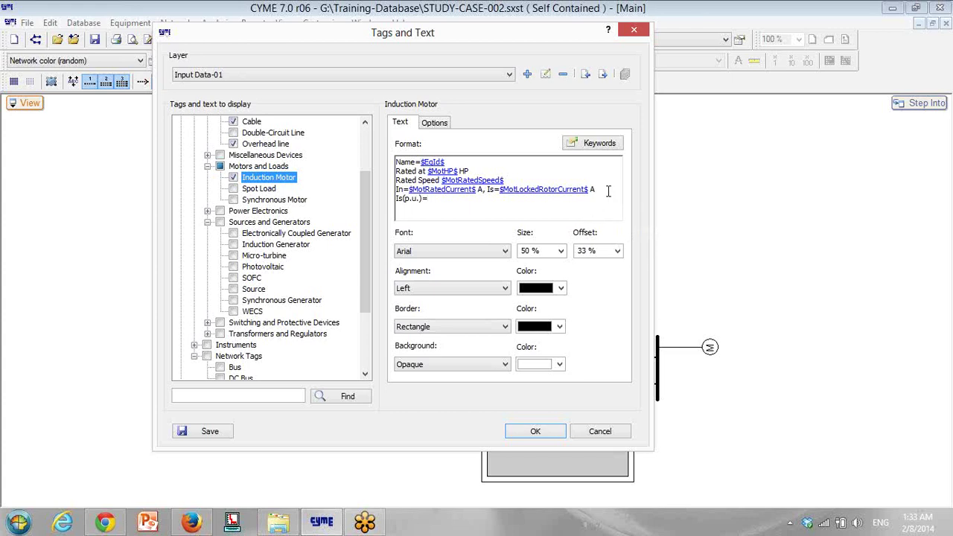
# Step: Check the user-defined Is(P.u.) expression, insert it after Is(p.u.)=, and save the tag layer
pyautogui.click(592, 143)
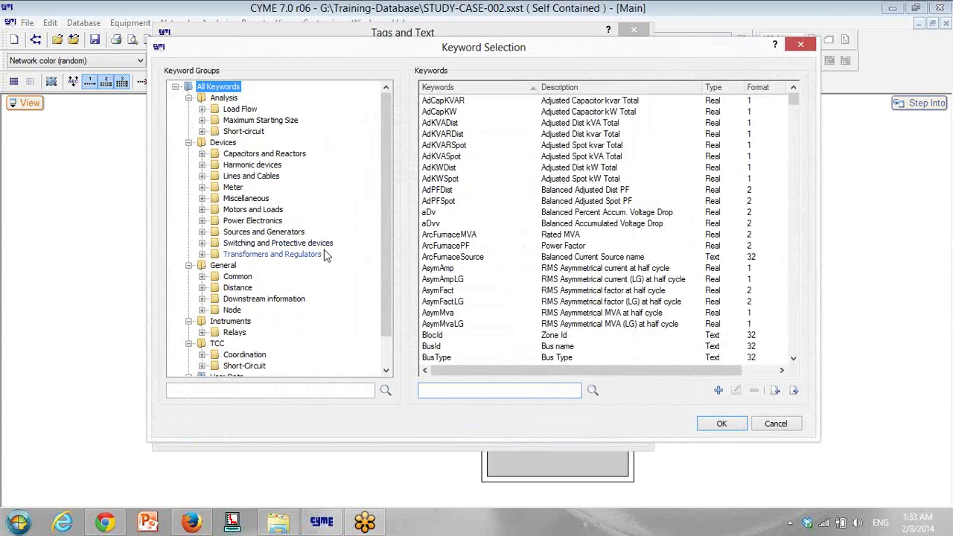
pyautogui.scroll(-1, 390, 200)
pyautogui.click(190, 366)
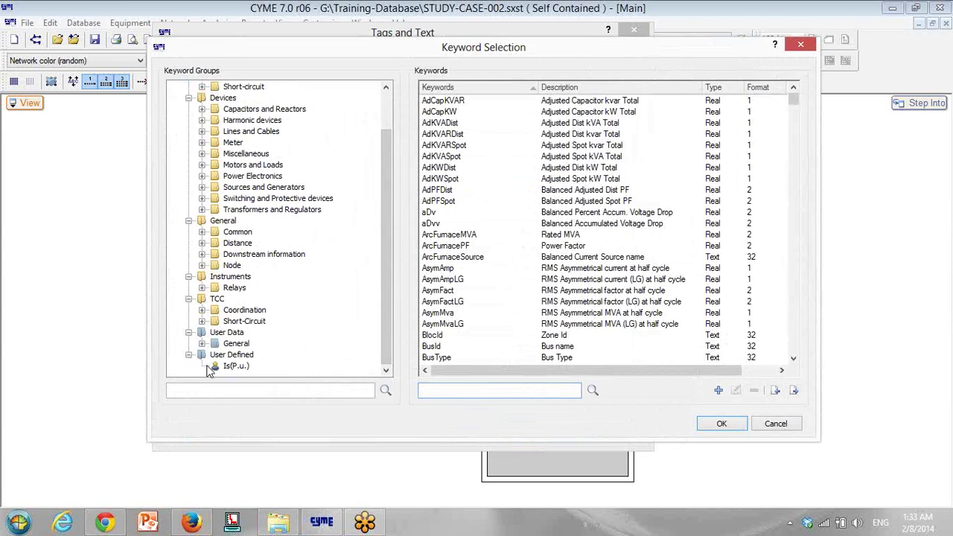
pyautogui.click(235, 366)
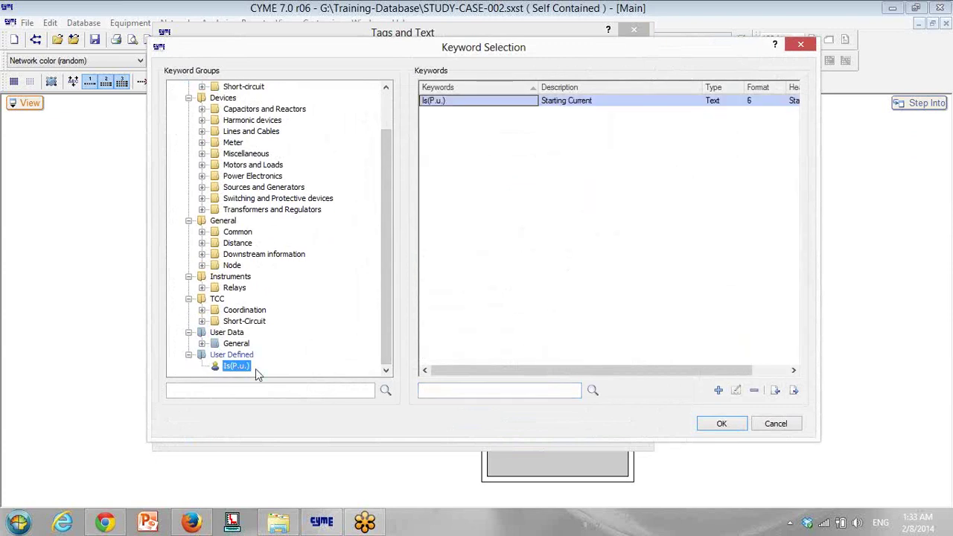
pyautogui.click(735, 390)
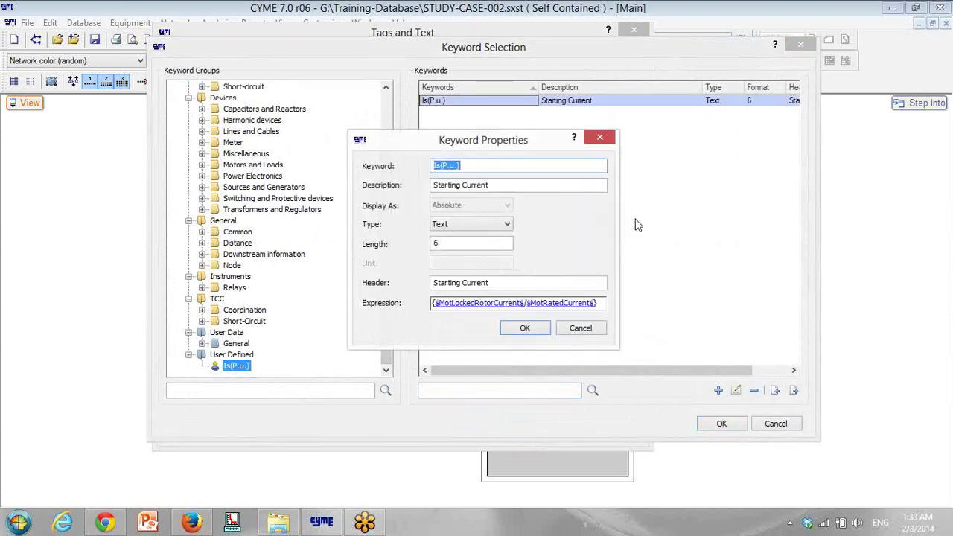
pyautogui.click(457, 303)
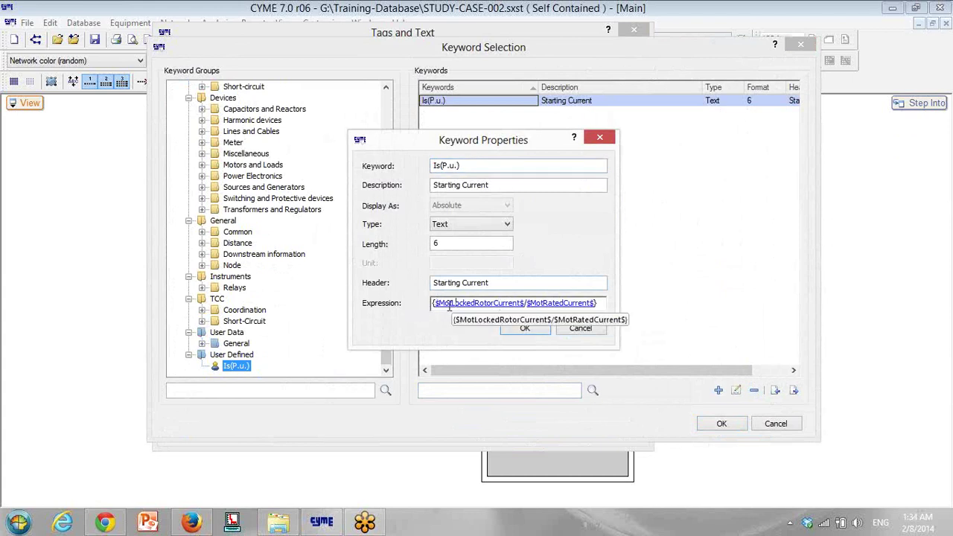
pyautogui.moveTo(438, 303); pyautogui.dragTo(527, 307)
pyautogui.click(544, 303)
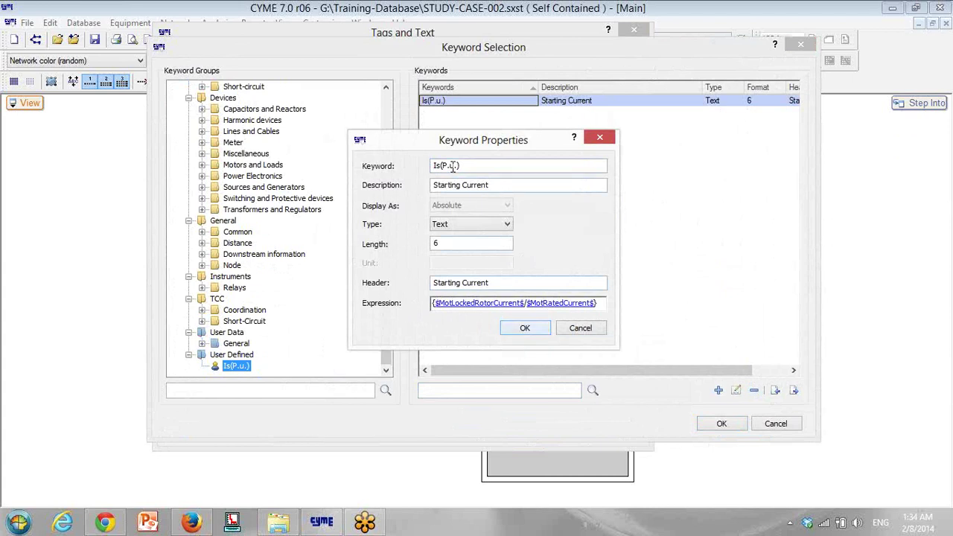
pyautogui.click(525, 329)
pyautogui.click(721, 423)
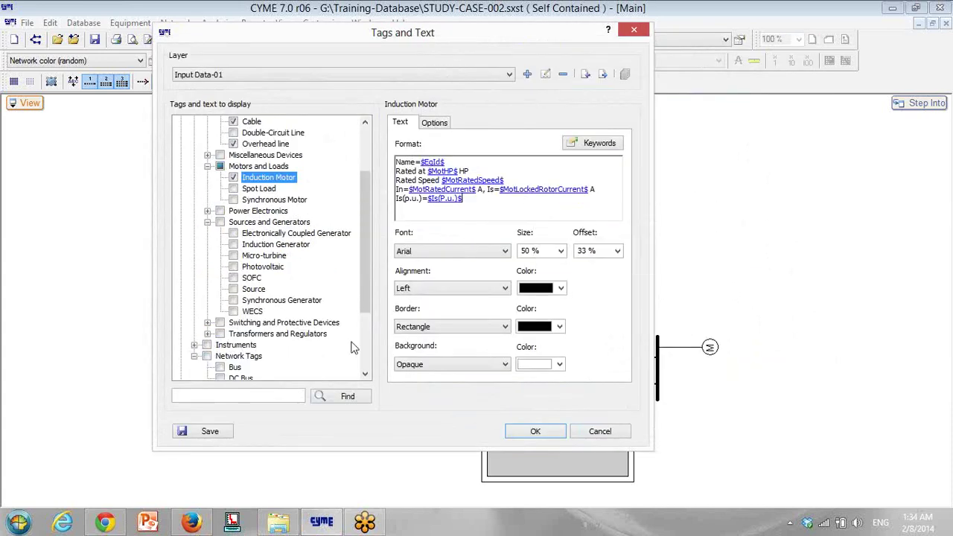
pyautogui.click(207, 431)
# Step: Browse the Motors and Loads keywords for a motor count to follow No. of Motors=
pyautogui.click(475, 203)
pyautogui.click(590, 143)
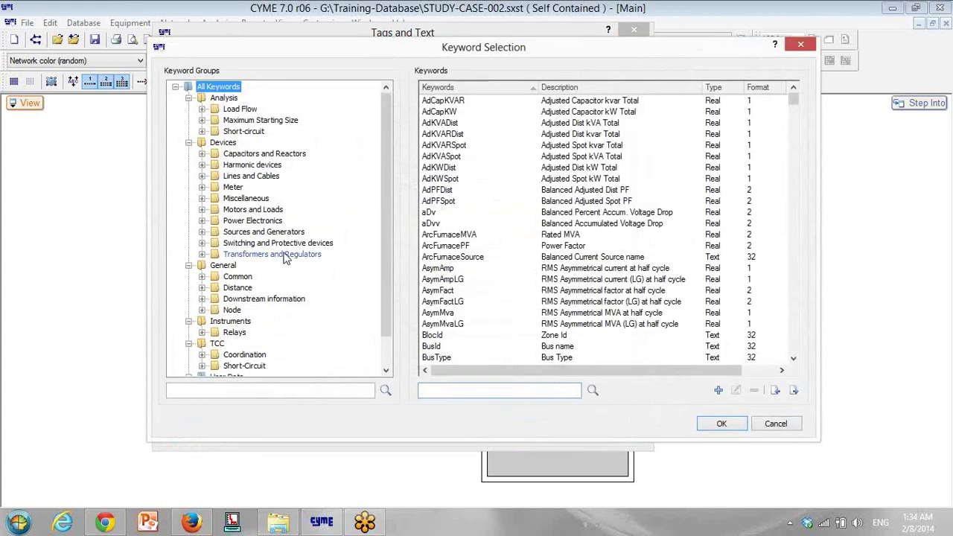
pyautogui.click(266, 211)
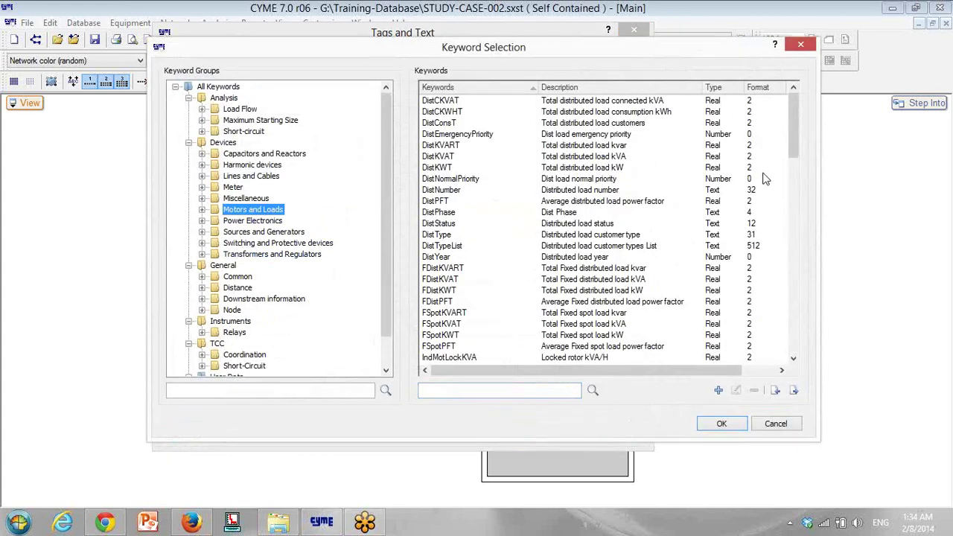
pyautogui.moveTo(792, 145); pyautogui.dragTo(784, 272)
pyautogui.click(439, 158)
pyautogui.scroll(3, 477, 195)
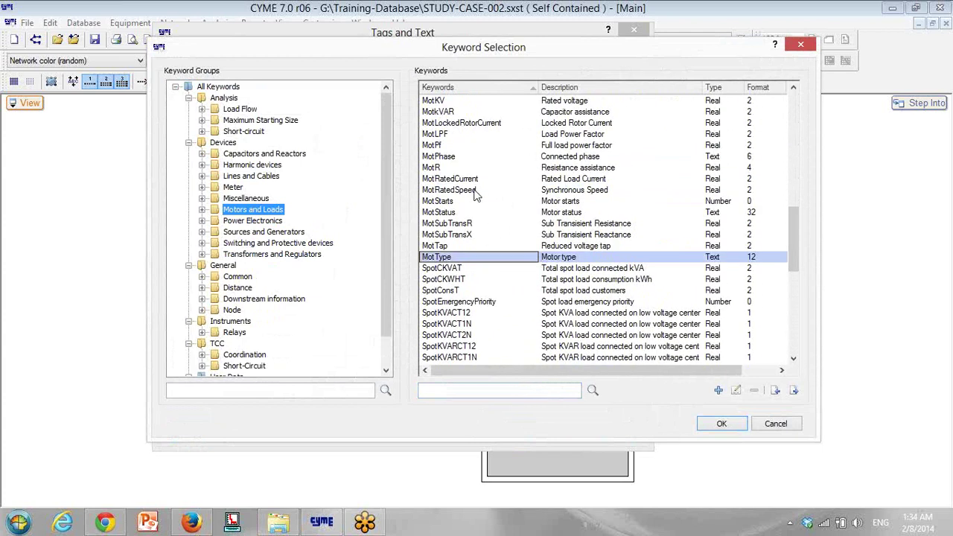
pyautogui.scroll(4, 476, 195)
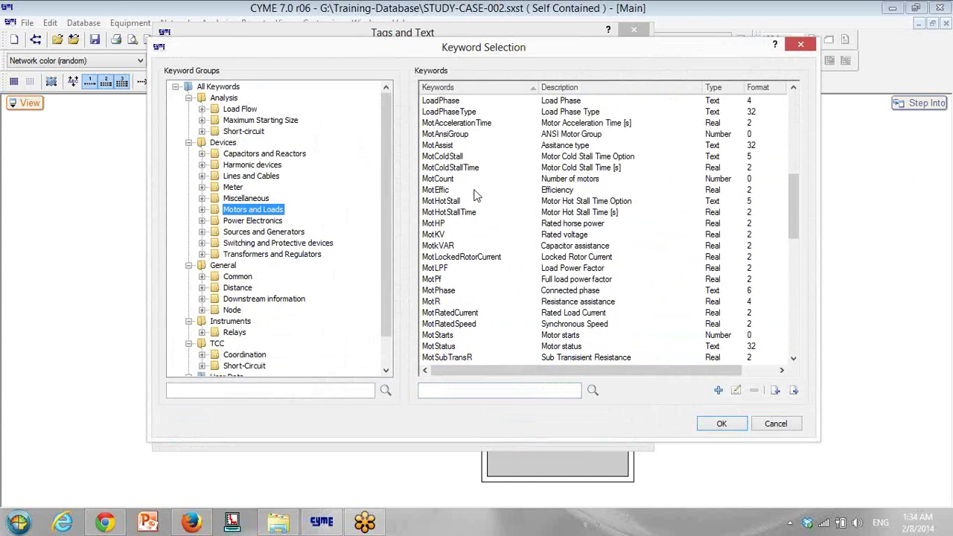
pyautogui.scroll(10, 477, 196)
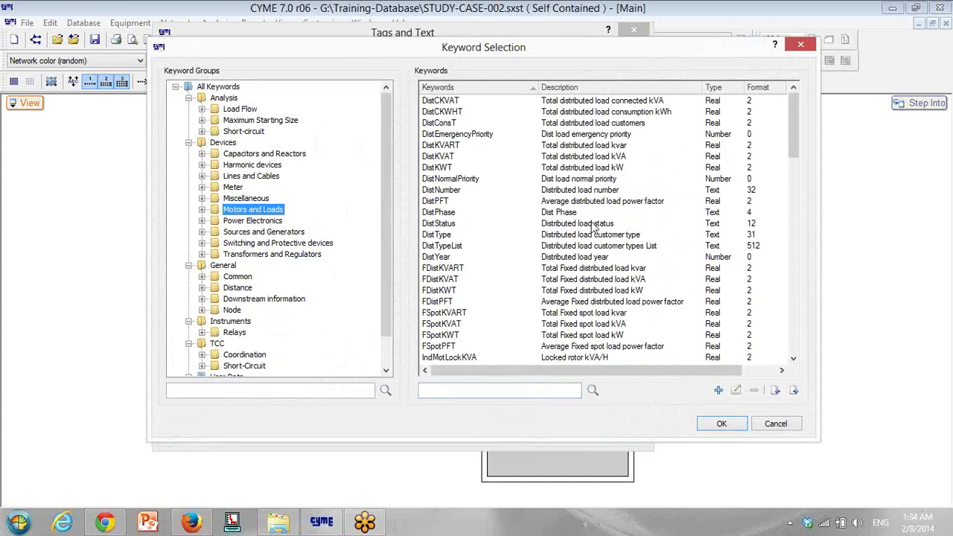
pyautogui.scroll(-2, 594, 227)
pyautogui.scroll(-2, 594, 229)
pyautogui.click(600, 248)
pyautogui.scroll(-2, 599, 249)
pyautogui.click(590, 212)
pyautogui.scroll(-2, 588, 216)
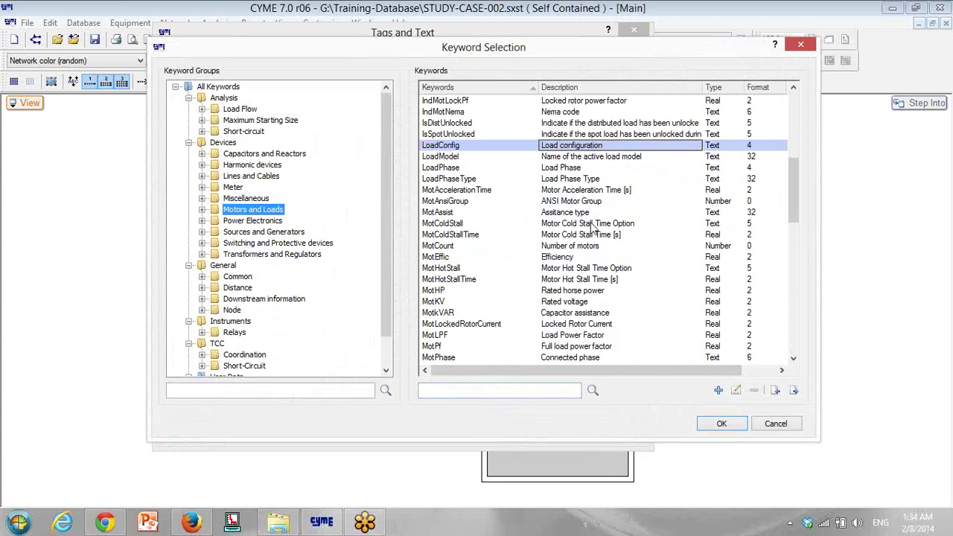
# Step: Insert MotCount after No. of Motors=, save the layer, and enable Spot Load tags
pyautogui.click(578, 247)
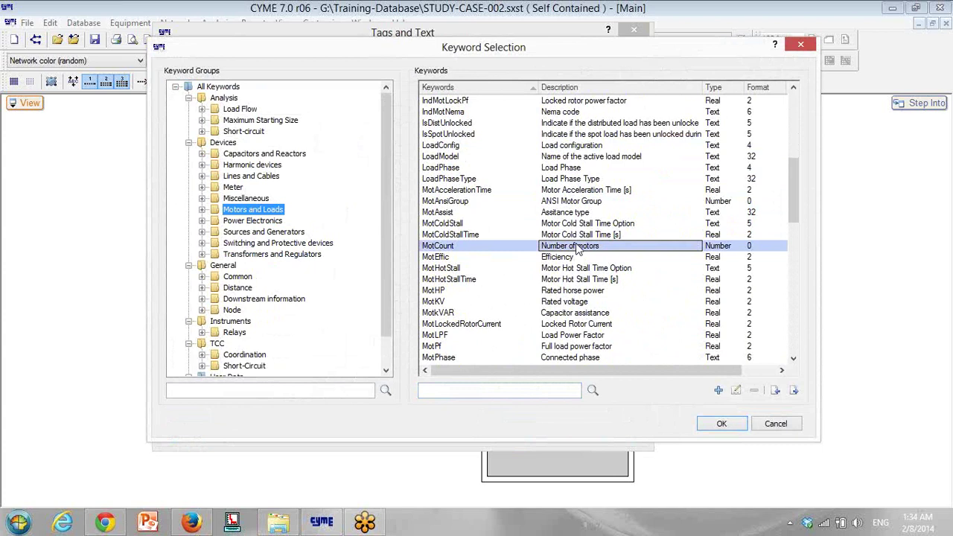
pyautogui.click(723, 424)
pyautogui.click(212, 434)
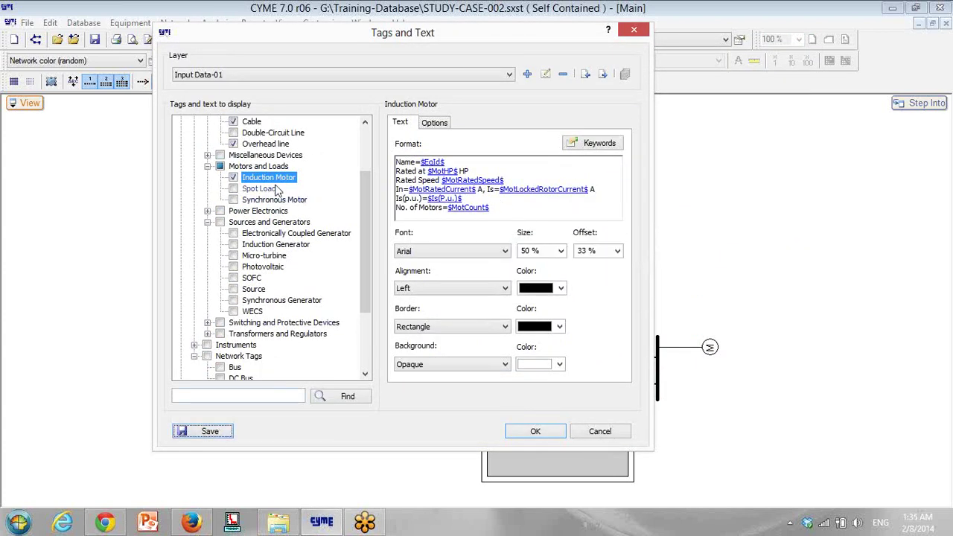
pyautogui.click(233, 190)
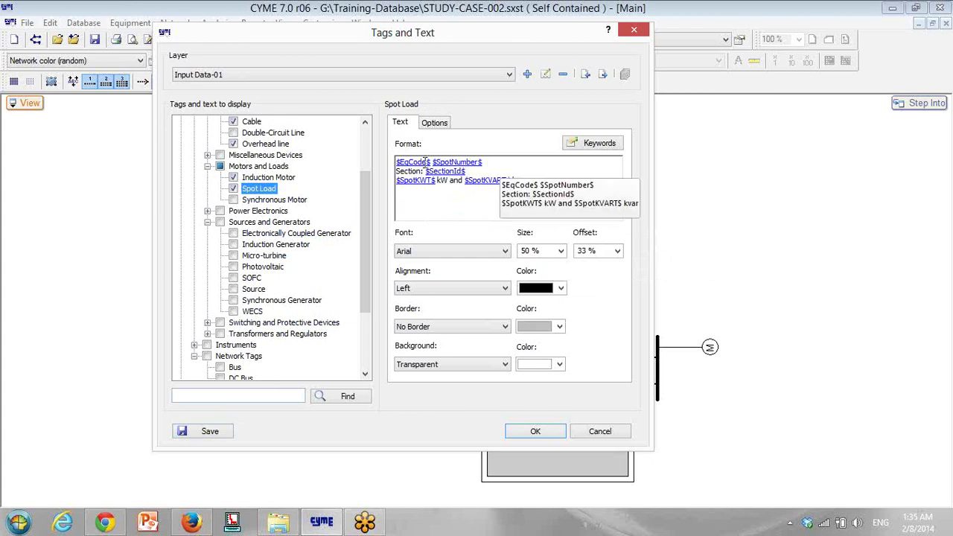
# Step: Replace $EqCode$ at the start of the Spot Load tag's first line with 'Name='
pyautogui.moveTo(434, 163); pyautogui.dragTo(360, 162)
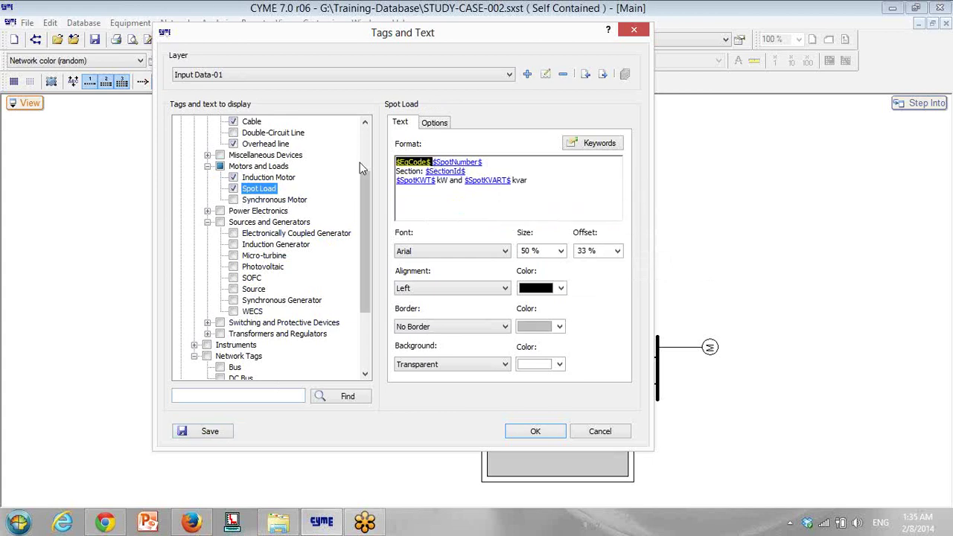
pyautogui.write('Name=')
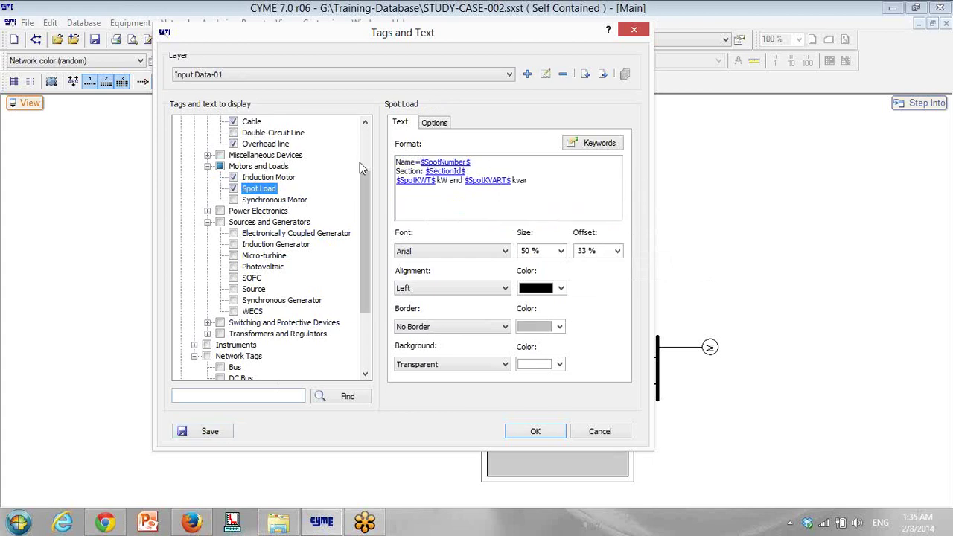